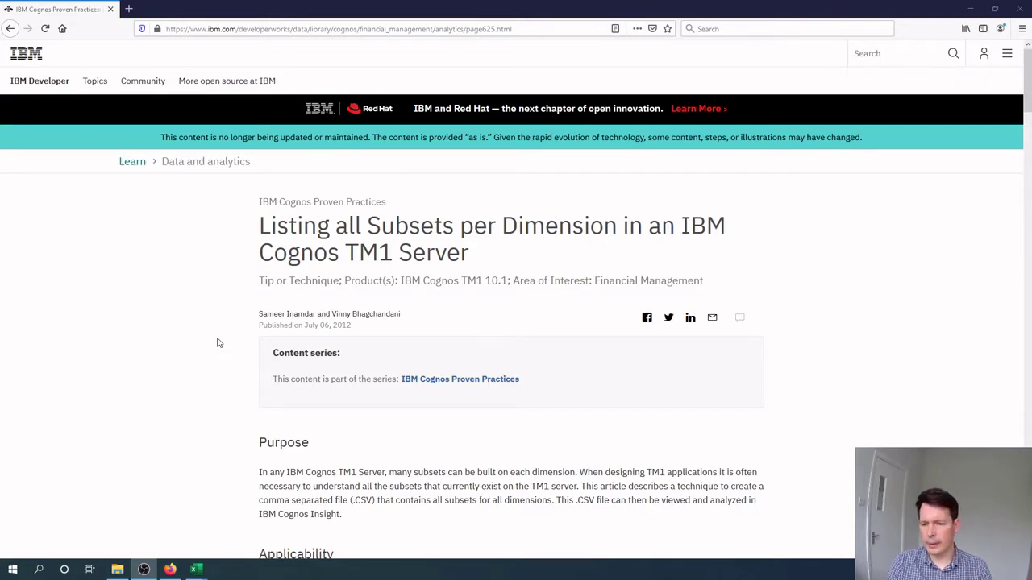
Read the article's purpose, CSV column description and first instructions for creating the TurboIntegrator process
scroll(228, 352, down, 1)
scroll(228, 352, down, 3)
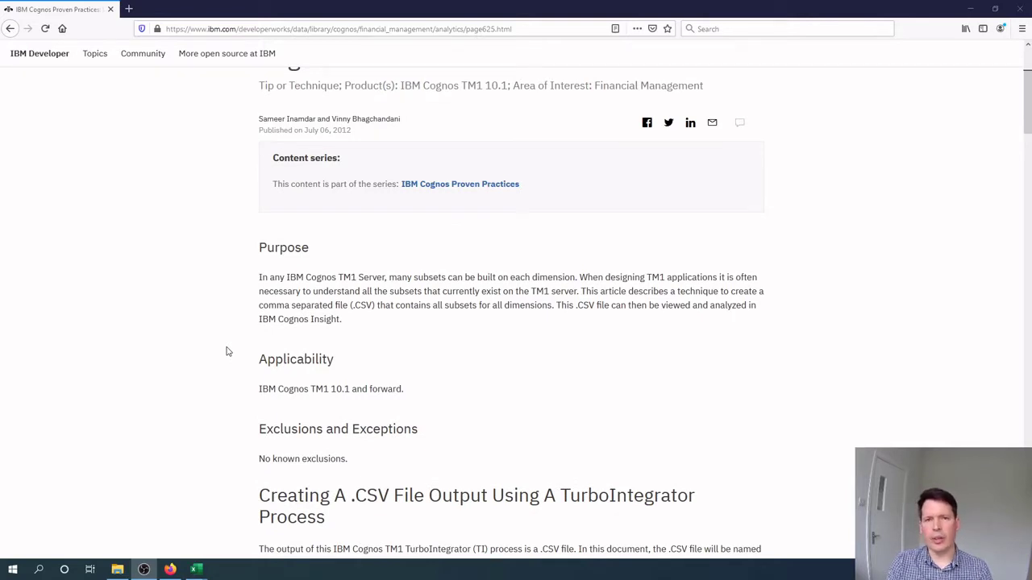
scroll(228, 351, down, 1)
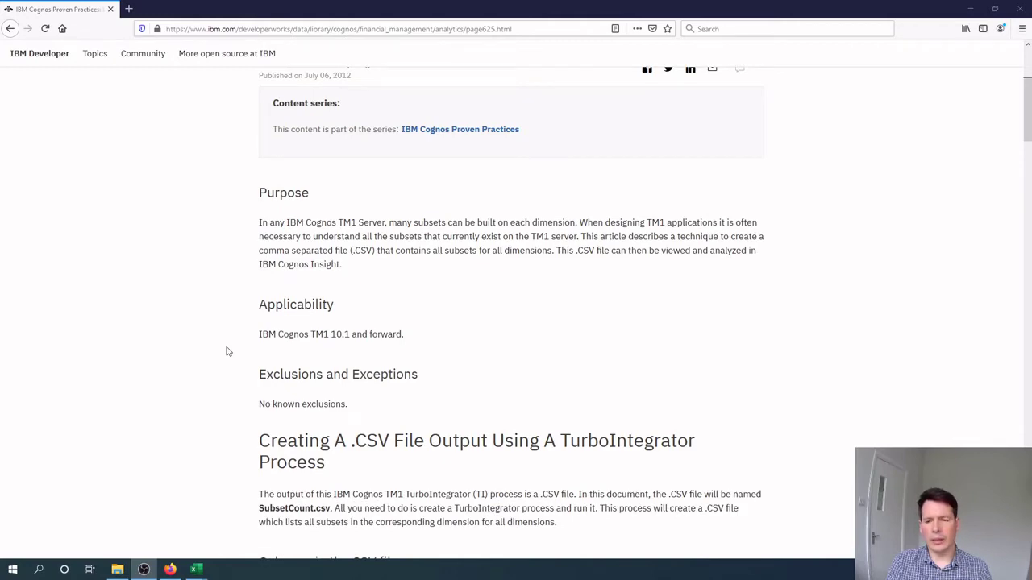
scroll(228, 352, down, 3)
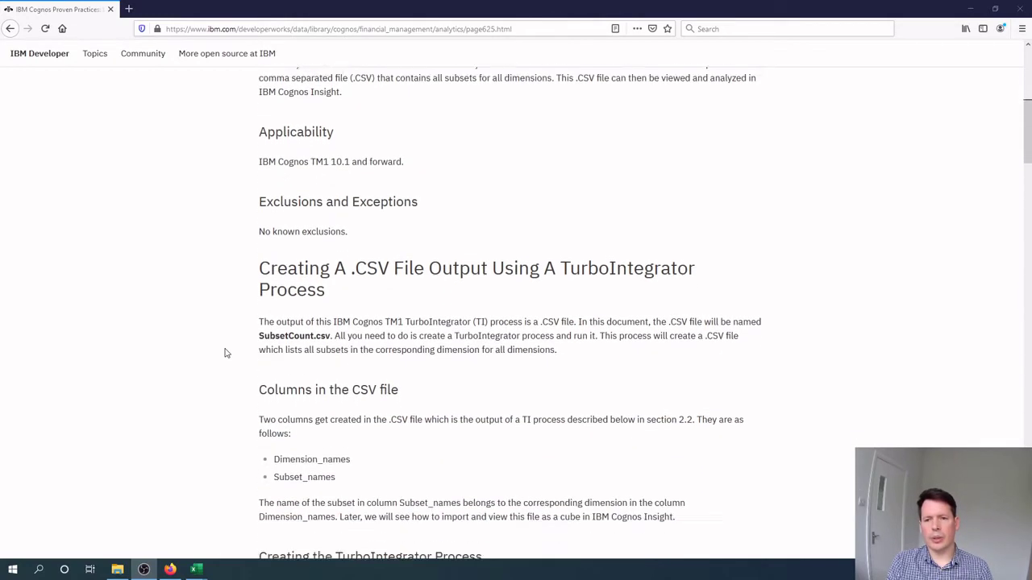
scroll(226, 352, down, 4)
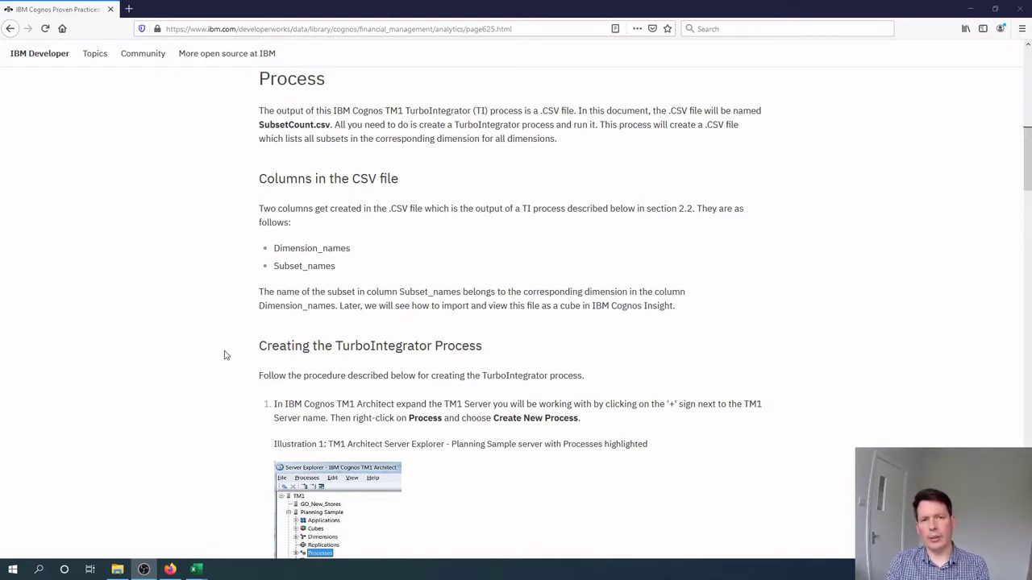
scroll(226, 356, down, 1)
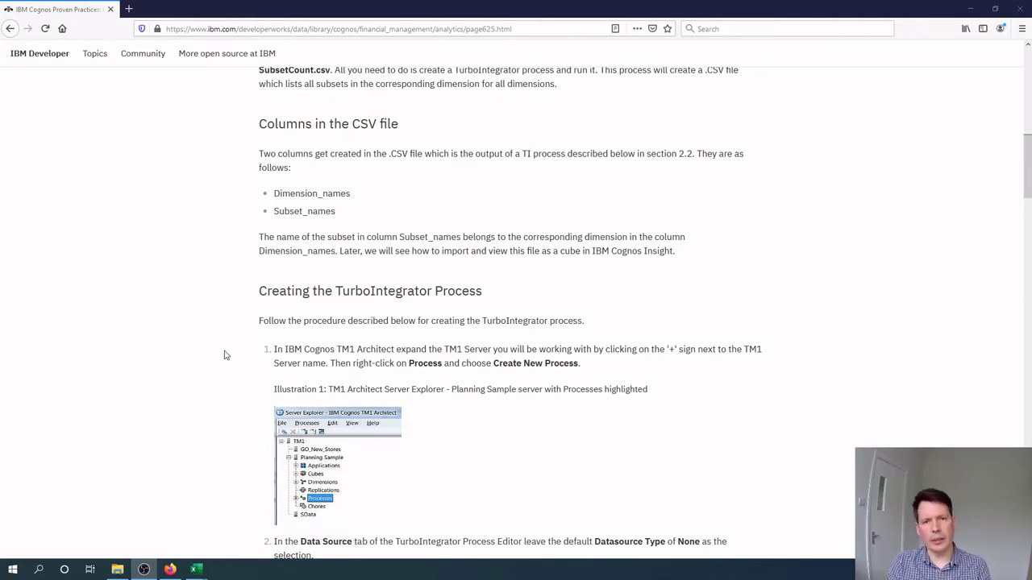
scroll(226, 356, down, 5)
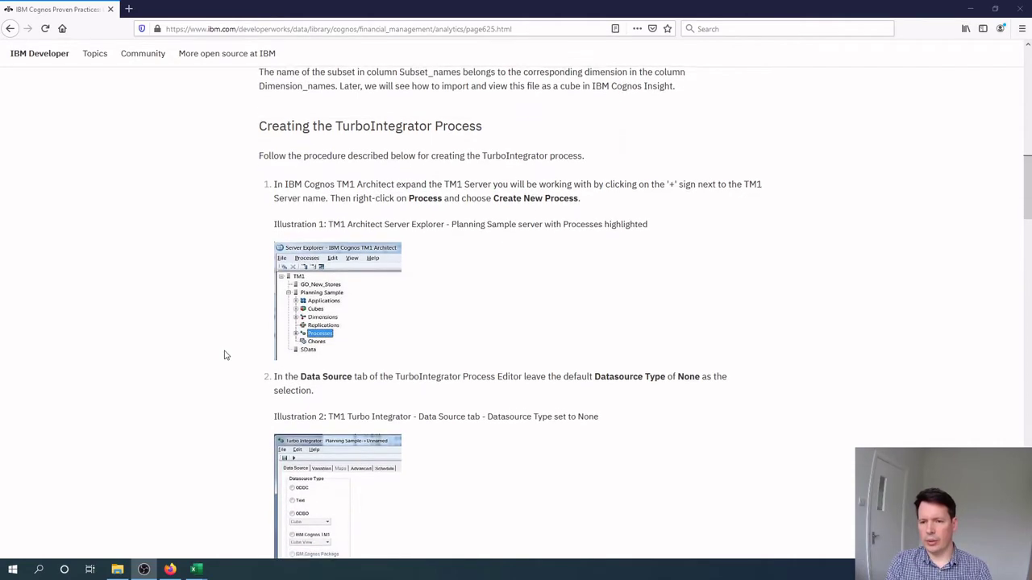
Review the article's process parameters, the Prolog code listing and the illustration of the CSV output
scroll(225, 355, down, 7)
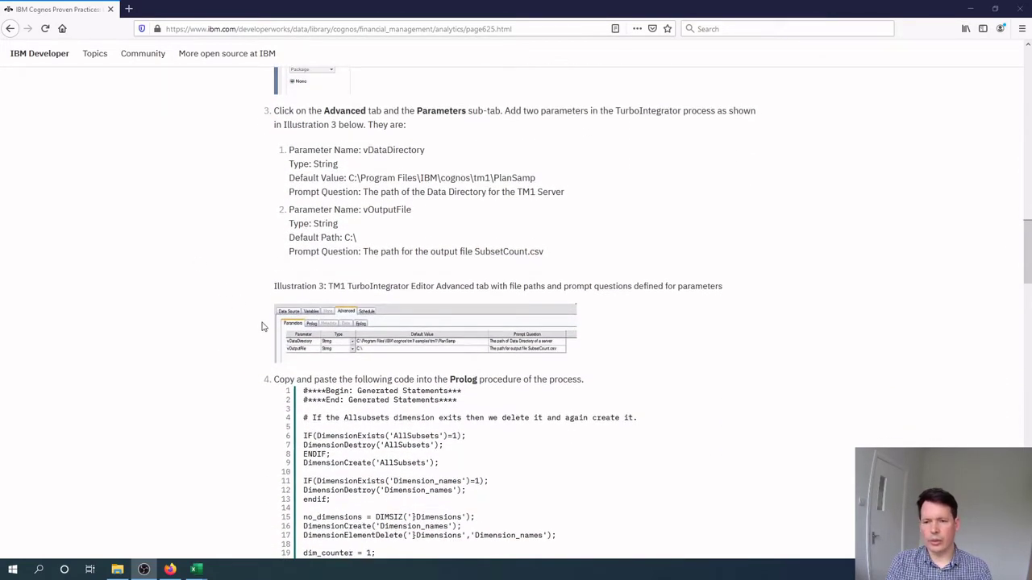
scroll(261, 326, down, 1)
scroll(261, 326, down, 7)
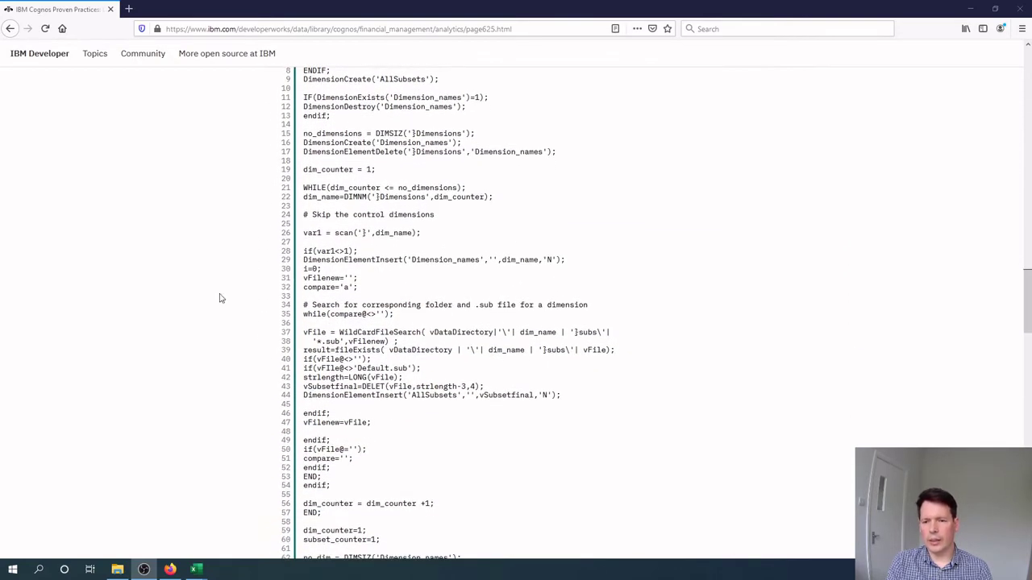
scroll(193, 363, down, 1)
scroll(193, 362, down, 8)
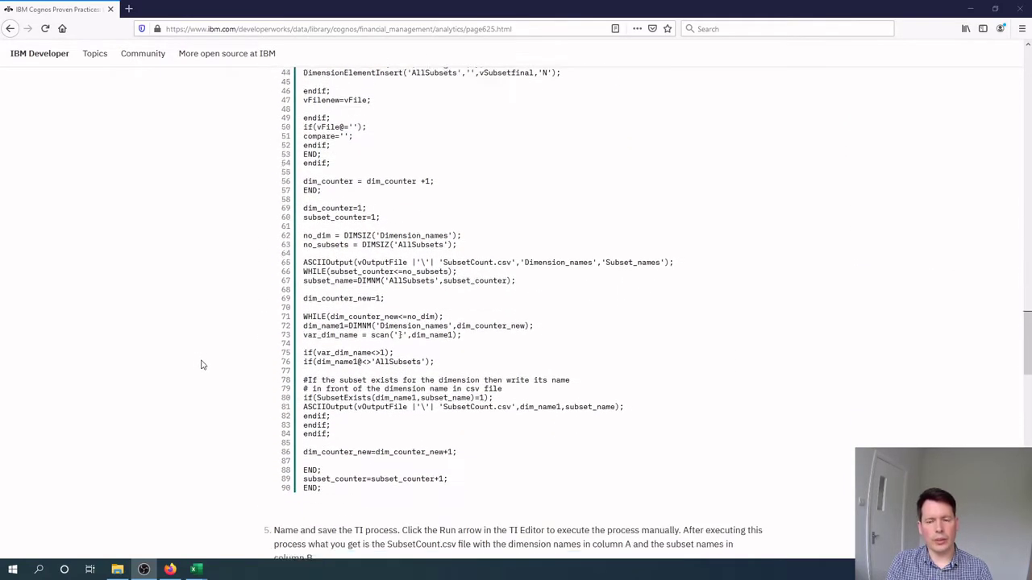
scroll(208, 353, down, 1)
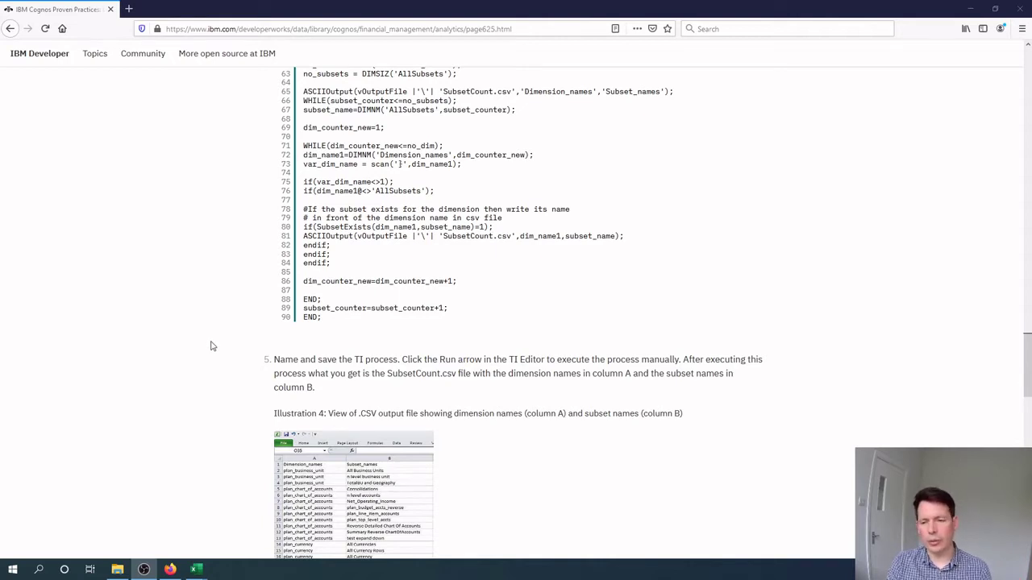
scroll(218, 339, down, 3)
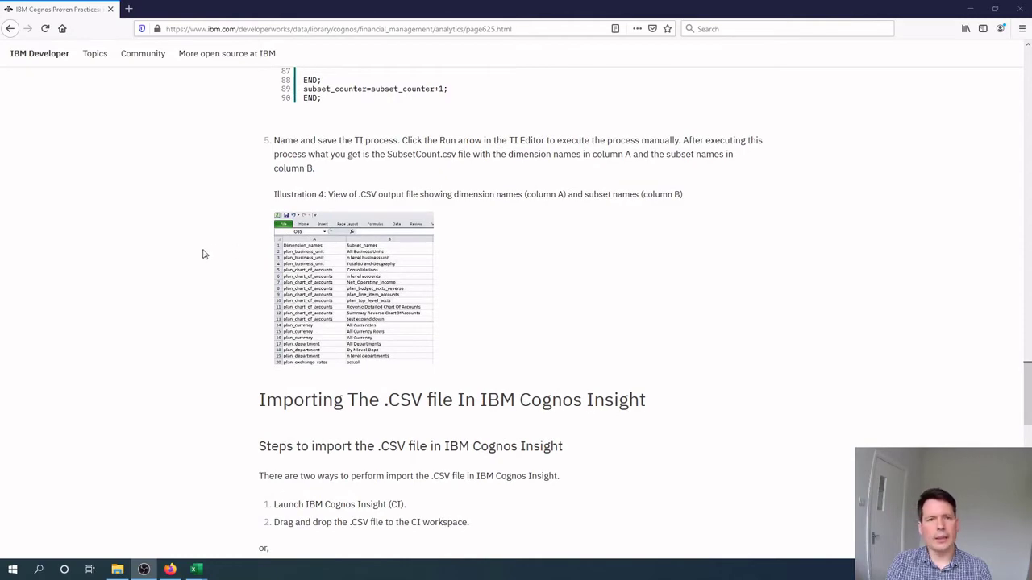
Read the article's section on importing the .CSV file in IBM Cognos Insight, including the widget illustration
scroll(201, 258, down, 5)
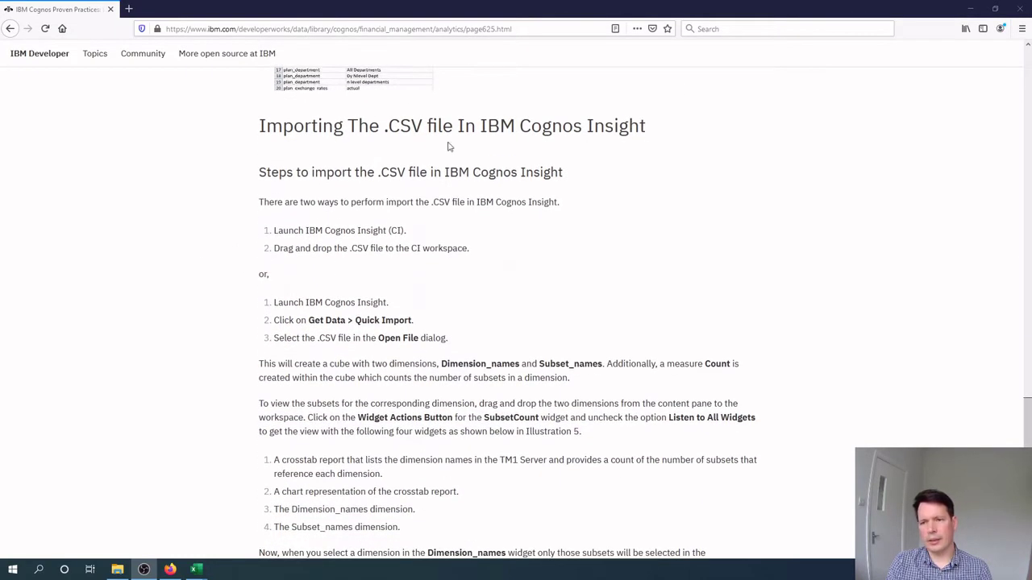
drag(664, 129, 238, 171)
click(241, 170)
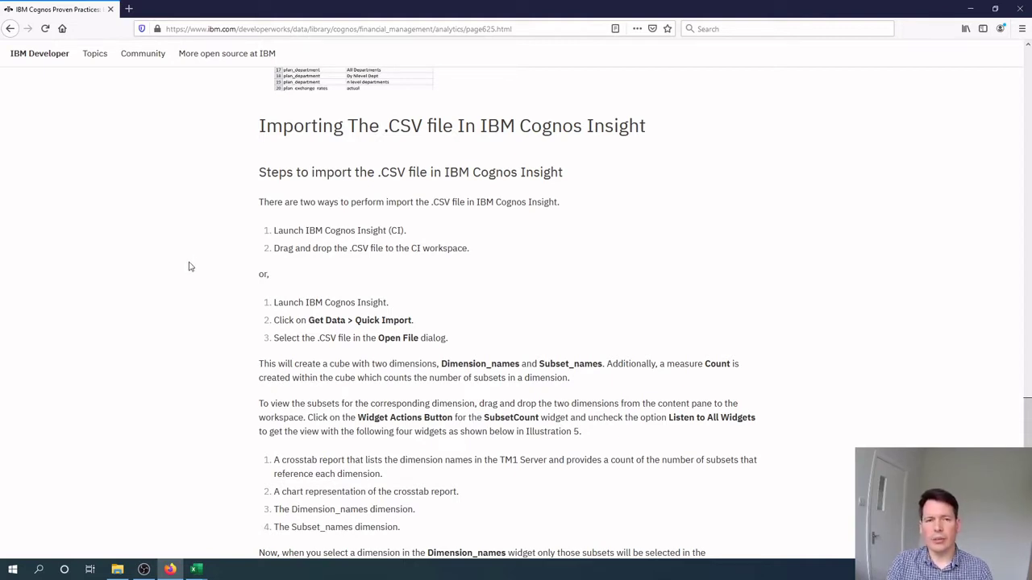
scroll(186, 284, down, 3)
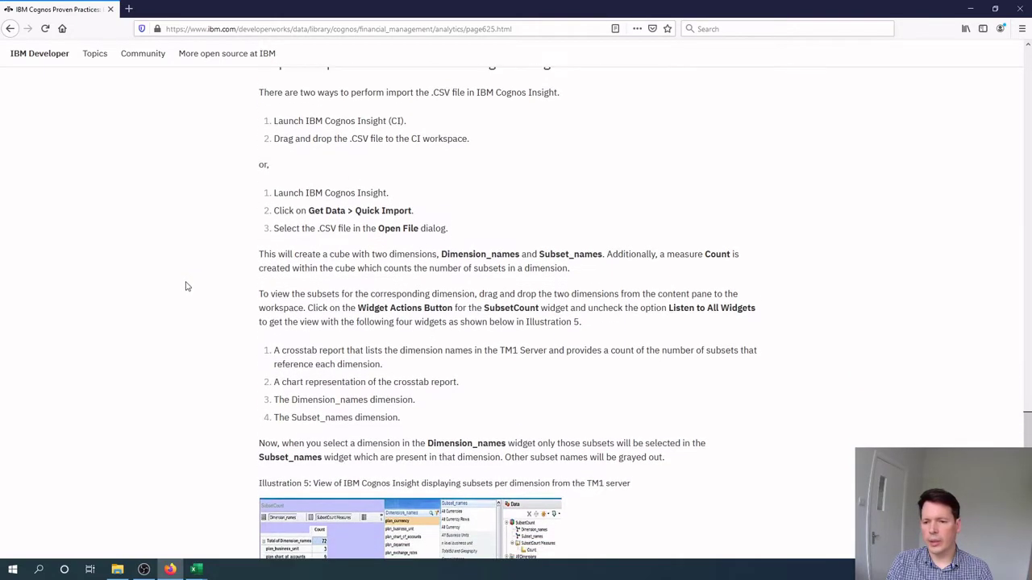
scroll(191, 296, down, 3)
scroll(162, 339, up, 8)
Switch to the Turbo Integrator window for the SubsetExport process and examine its vDataDirectory and vOutPutFile parameters
mouse_move(197, 573)
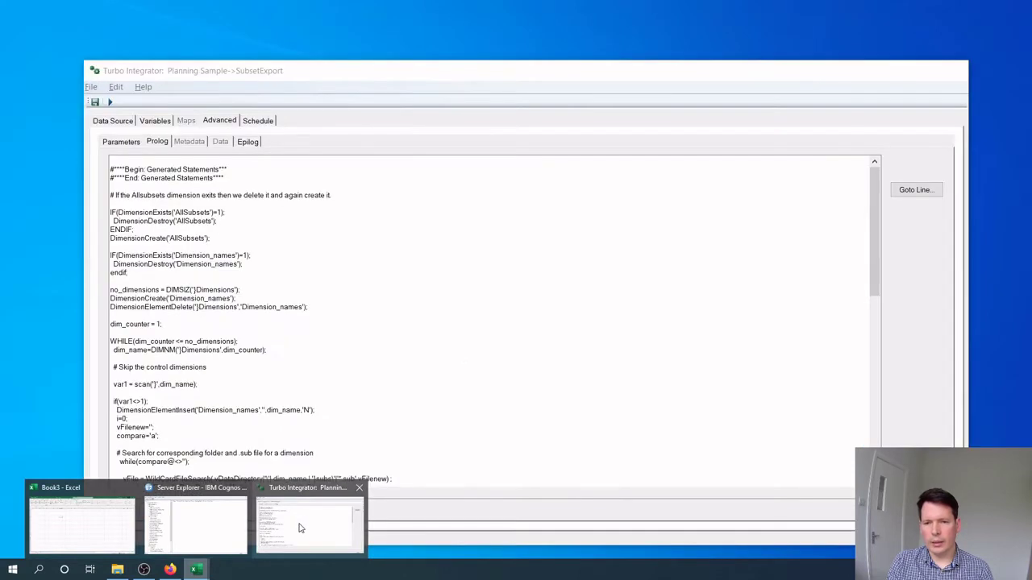
click(299, 528)
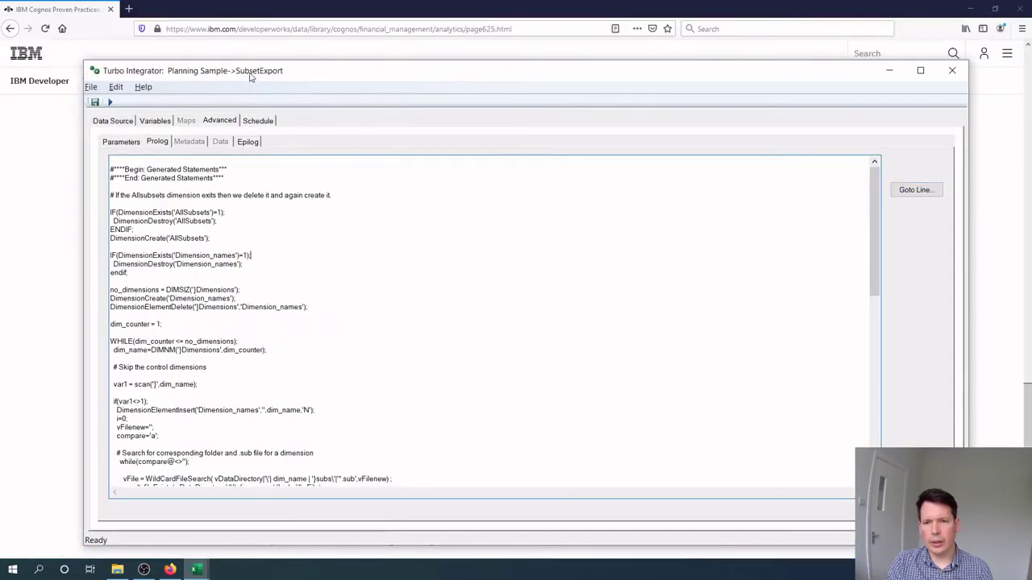
drag(315, 71, 311, 61)
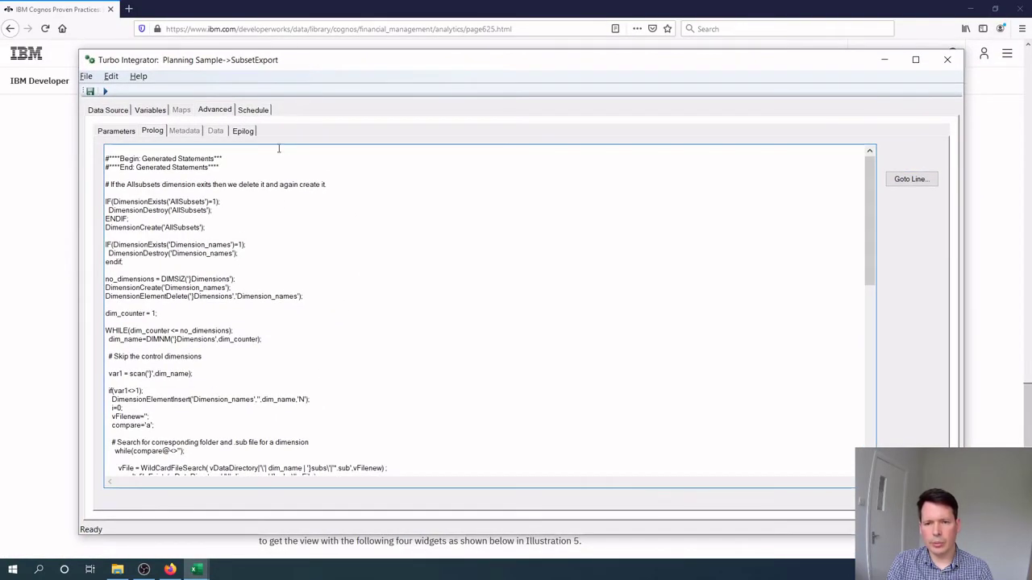
click(116, 131)
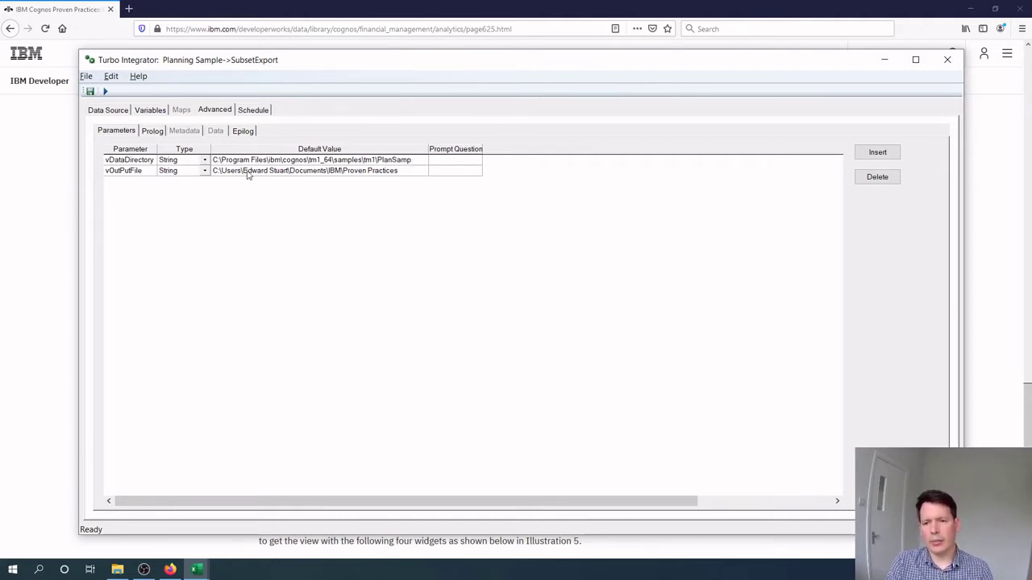
Review the SubsetExport process's Prolog code from the dimension setup down to the final ASCIIOutput loop
click(153, 132)
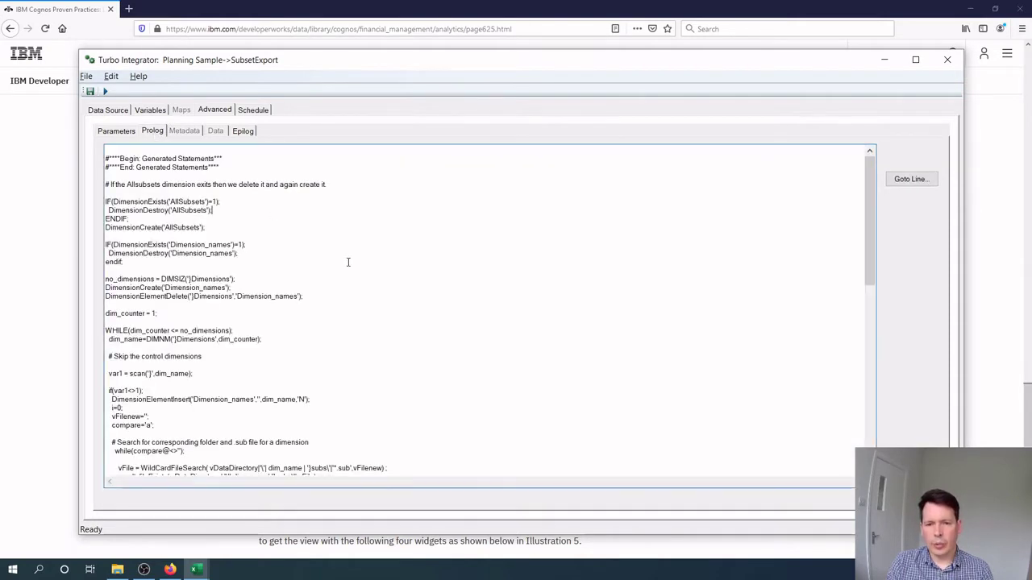
scroll(348, 262, down, 2)
scroll(348, 262, down, 1)
scroll(259, 284, down, 3)
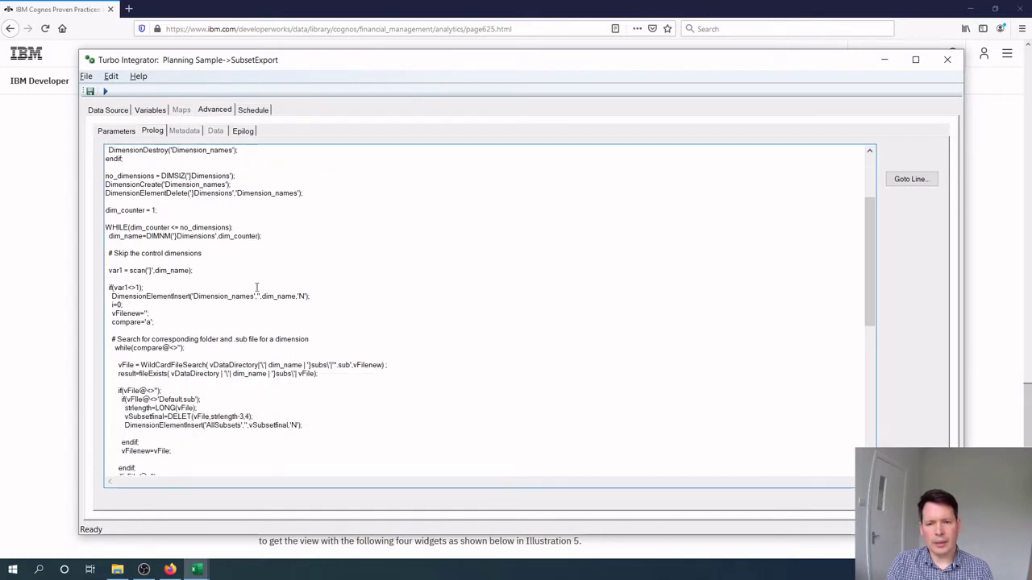
scroll(260, 285, down, 1)
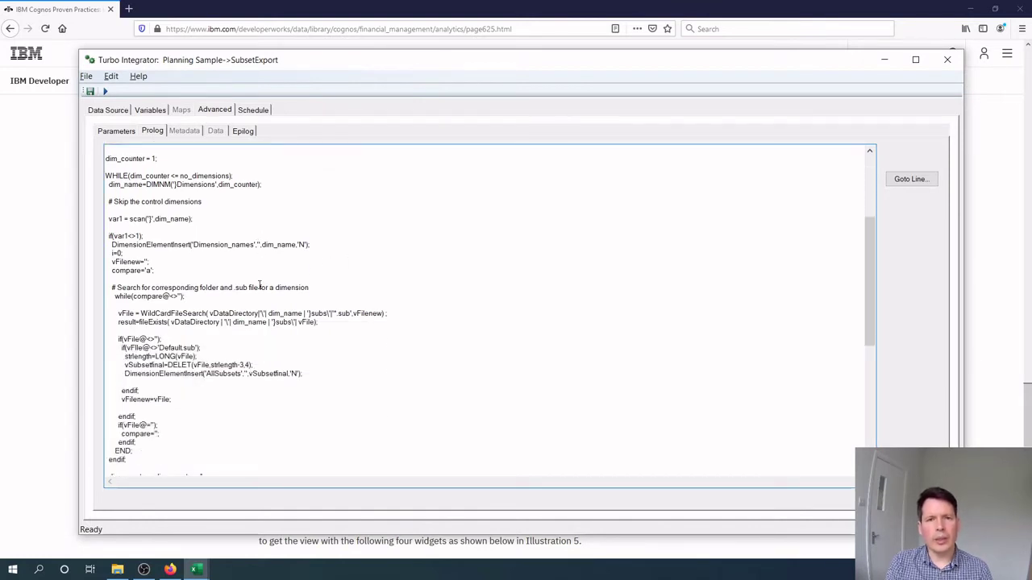
scroll(262, 289, down, 5)
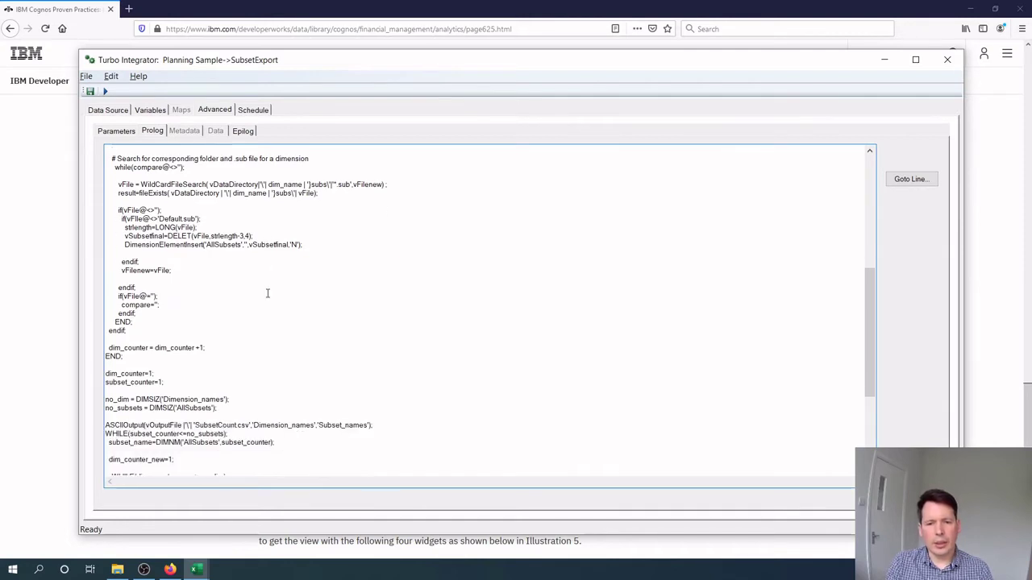
scroll(268, 293, down, 7)
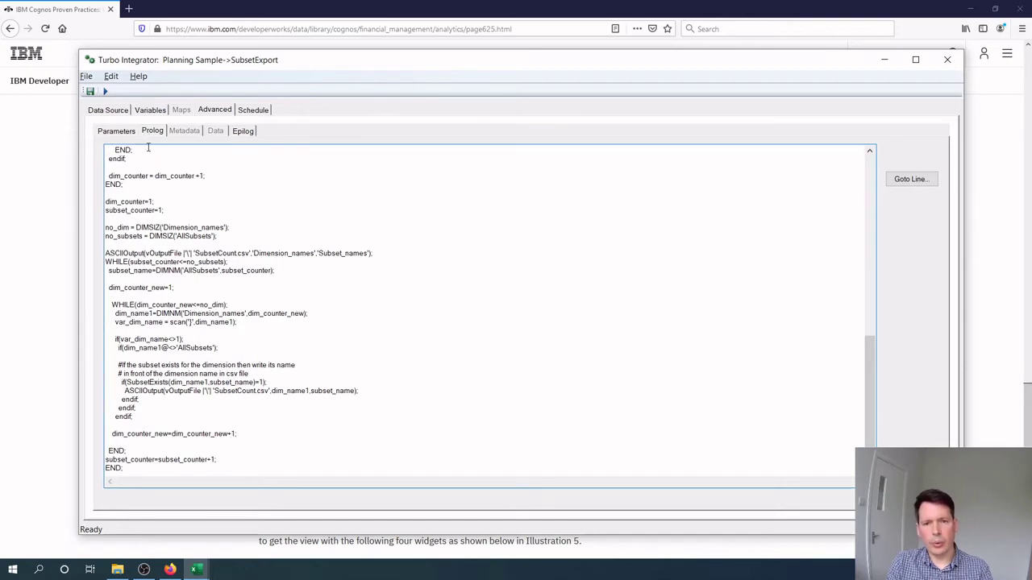
Return to the article in the browser and examine its Prolog code listing for comparison with the process
click(50, 202)
scroll(226, 237, up, 10)
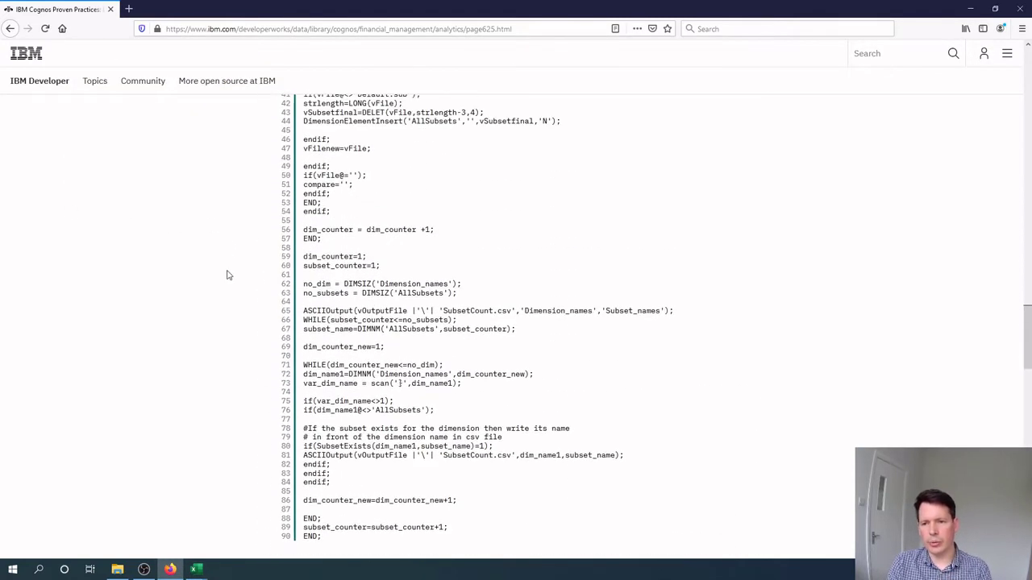
scroll(240, 293, up, 3)
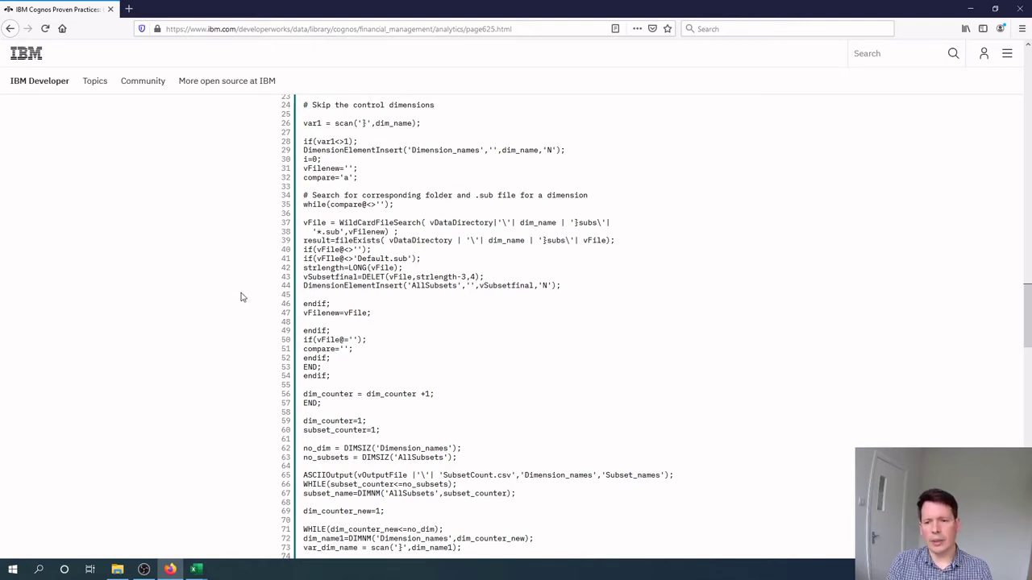
scroll(242, 298, down, 3)
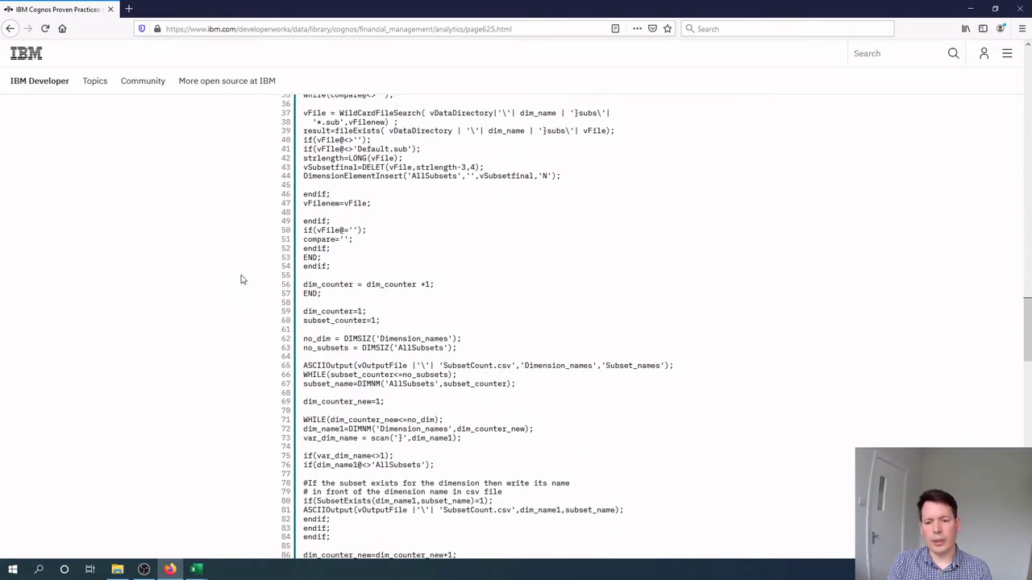
Switch back to Turbo Integrator and run the SubsetExport process with the default parameter values
mouse_move(195, 568)
click(309, 516)
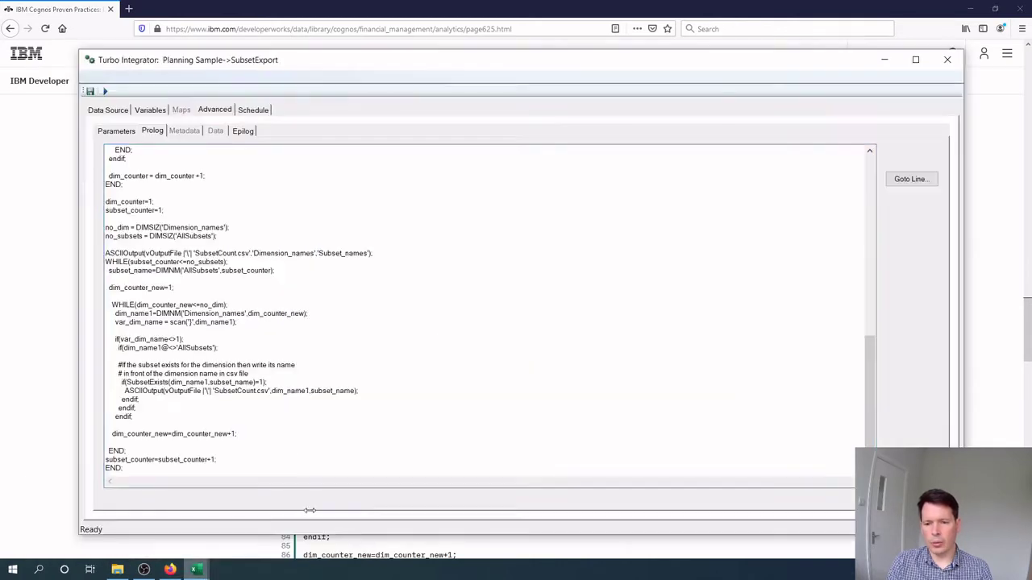
click(105, 91)
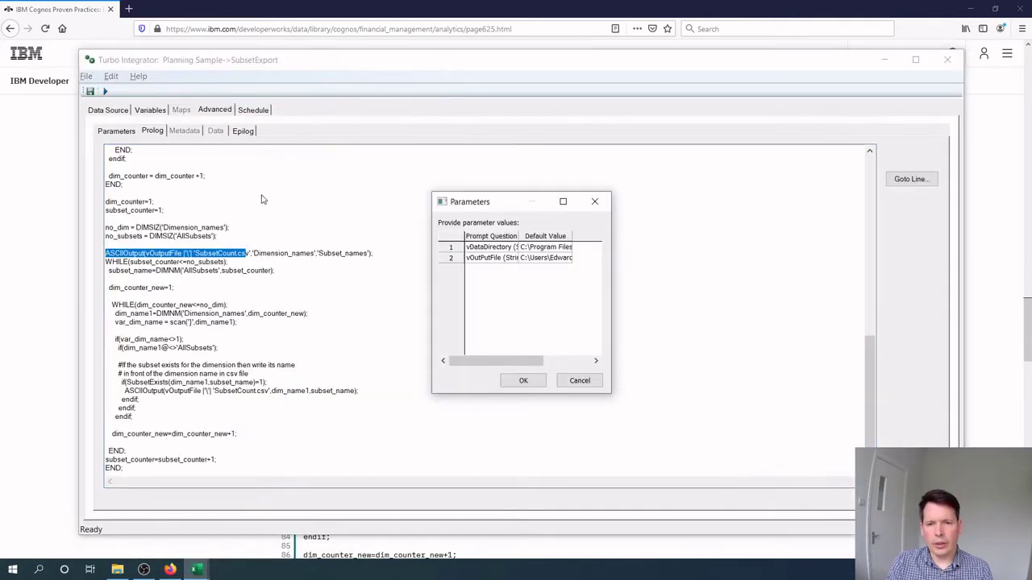
click(524, 380)
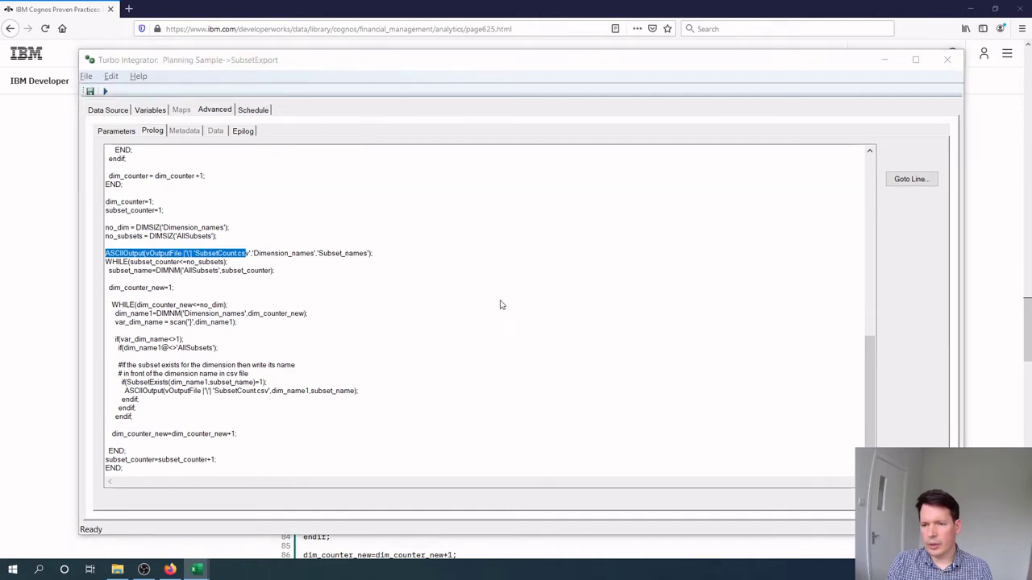
click(546, 330)
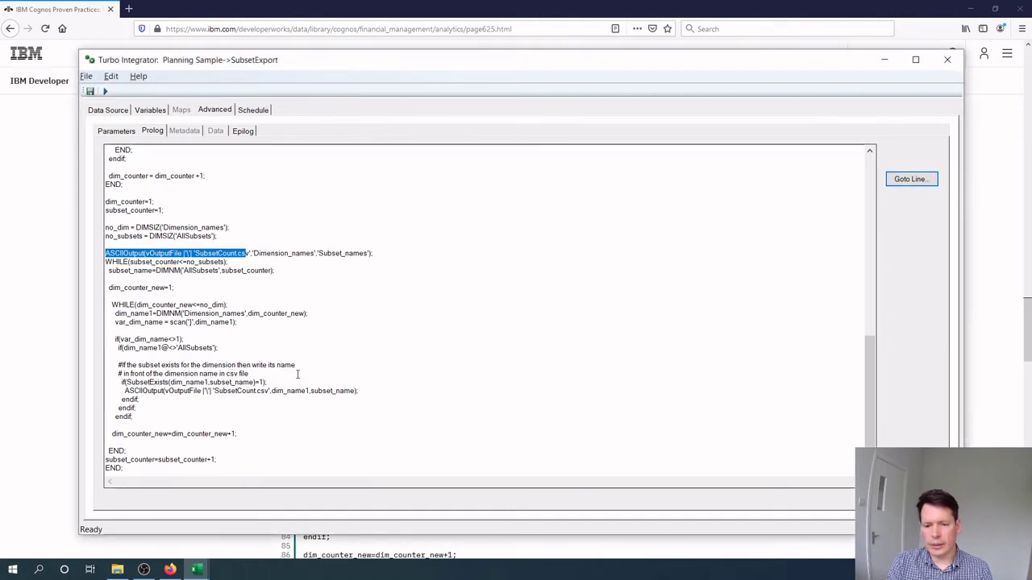
Switch to Server Explorer and inspect the elements of the AllSubsets and Dimension_names dimensions, closing each without changes
click(206, 533)
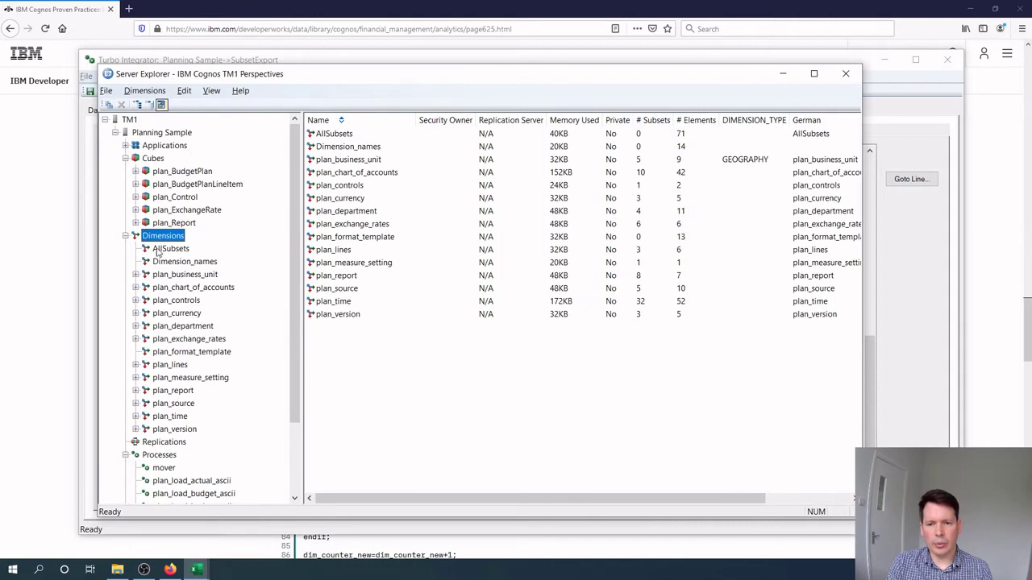
click(161, 249)
double_click(171, 249)
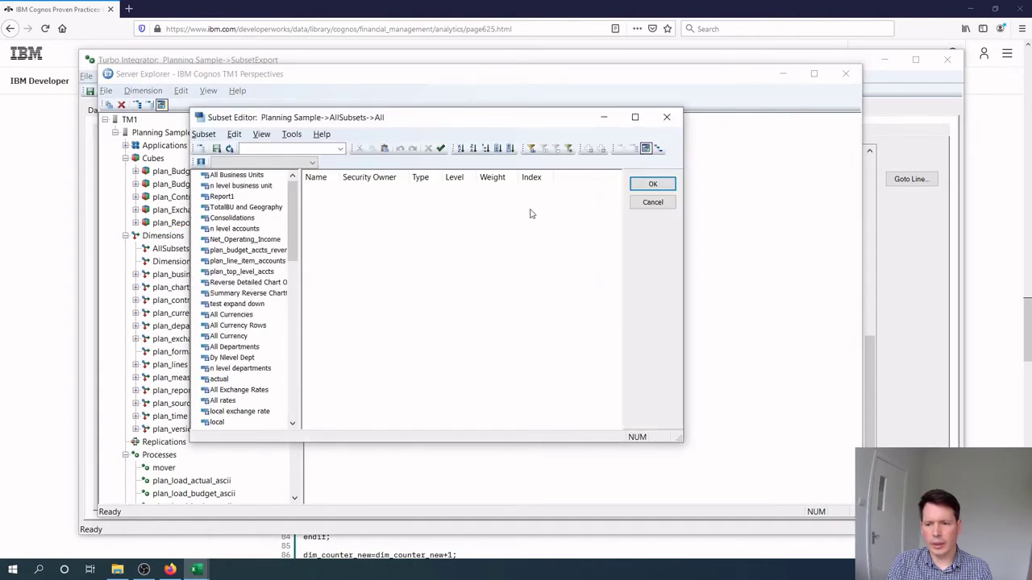
click(653, 202)
double_click(186, 263)
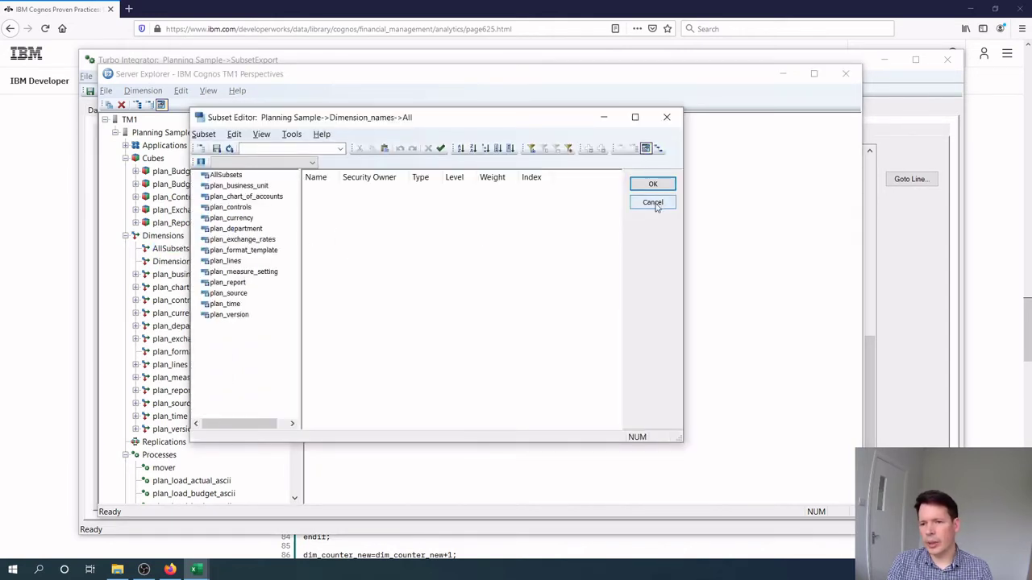
click(653, 203)
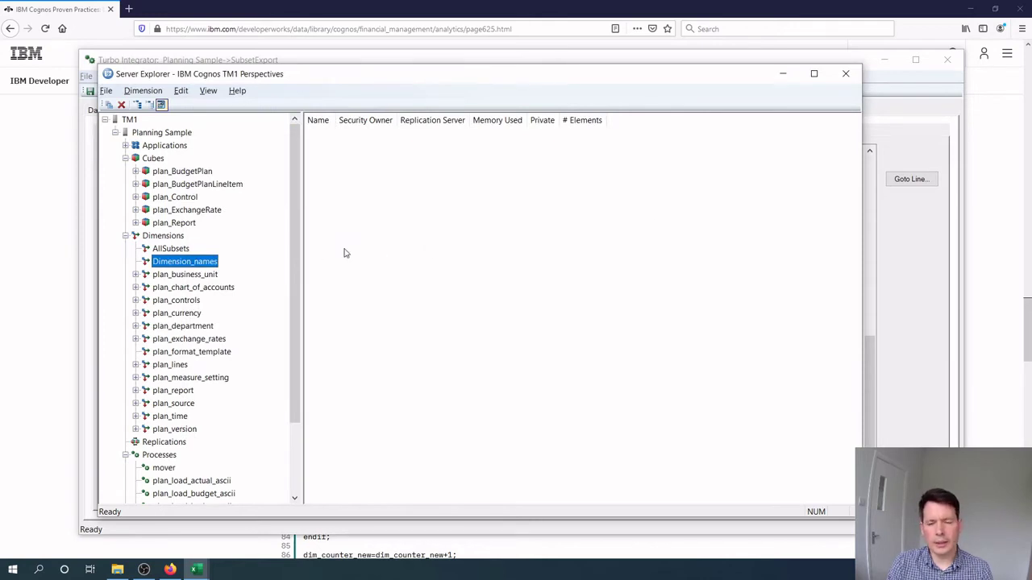
Switch to File Explorer and open SubsetCount.csv from the Proven Practices folder in Excel
click(117, 570)
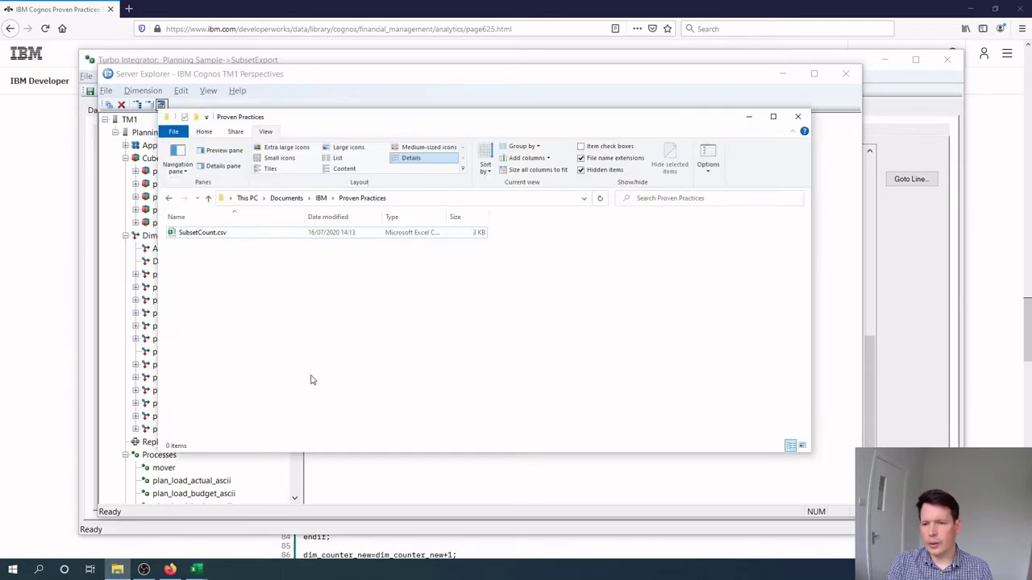
click(198, 234)
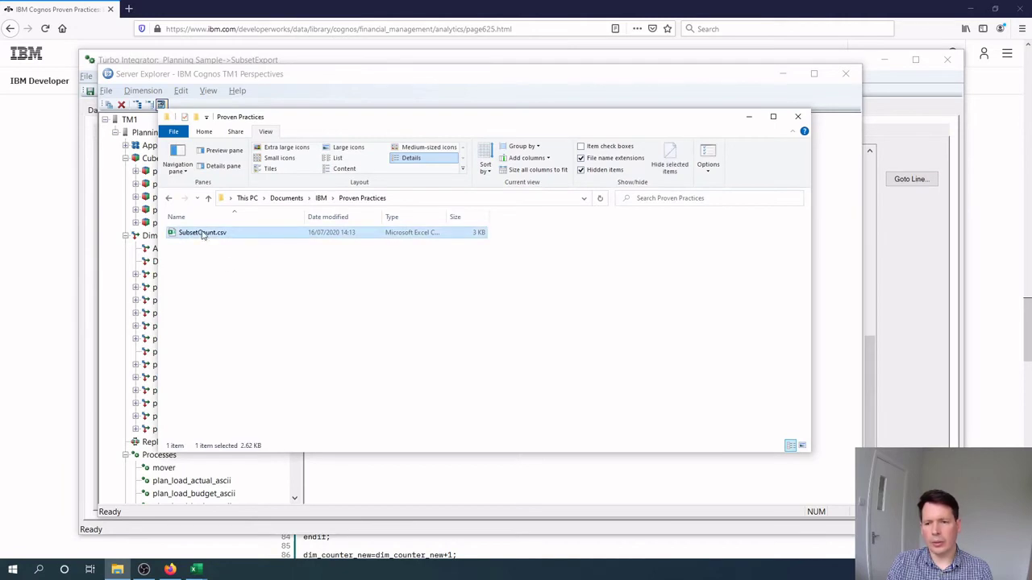
double_click(203, 233)
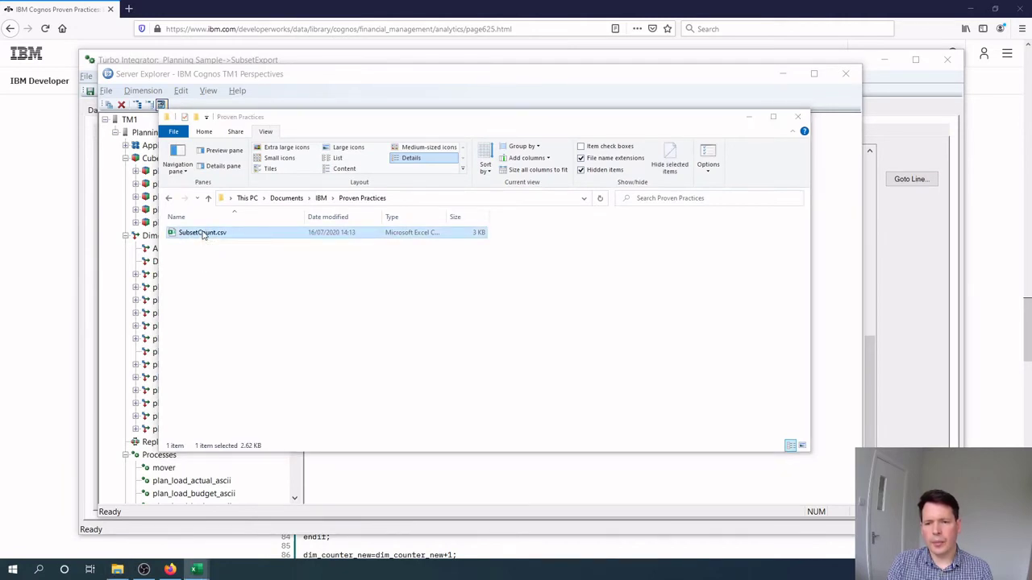
double_click(203, 233)
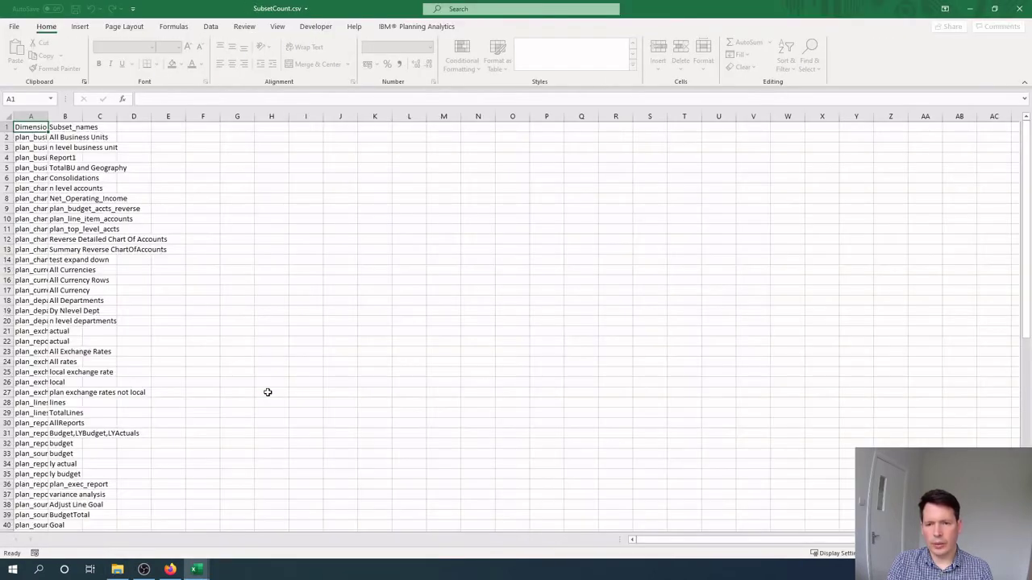
Fit the column widths to their contents and make the Dimension_names and Subset_names headers bold
click(8, 117)
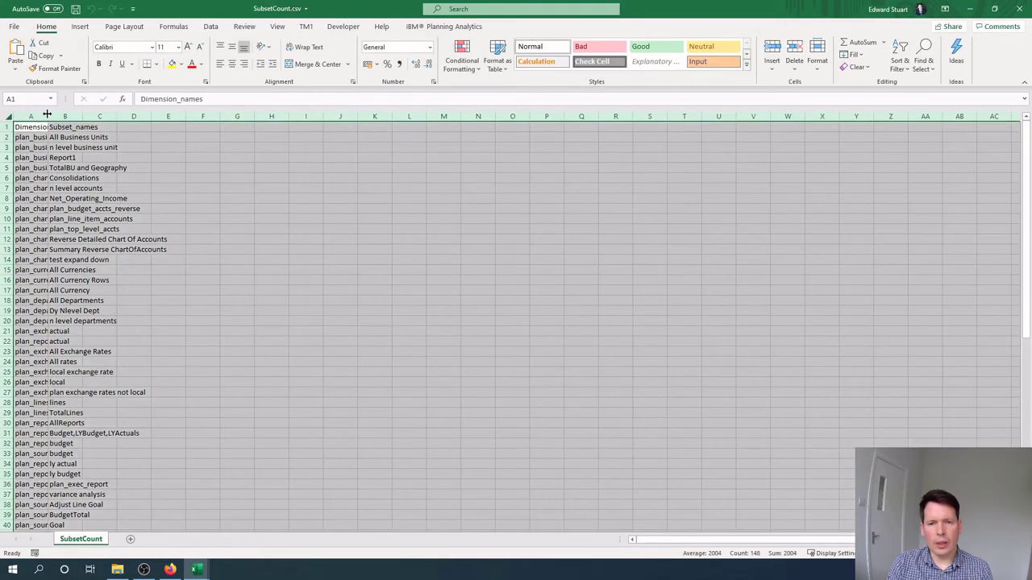
double_click(48, 114)
click(39, 126)
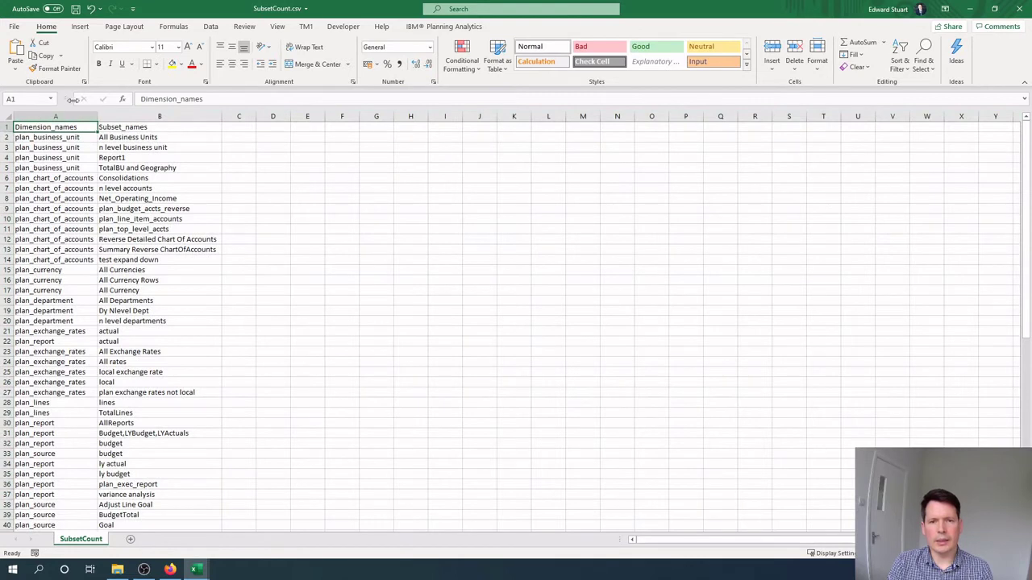
key(shift+Right)
key(ctrl+b)
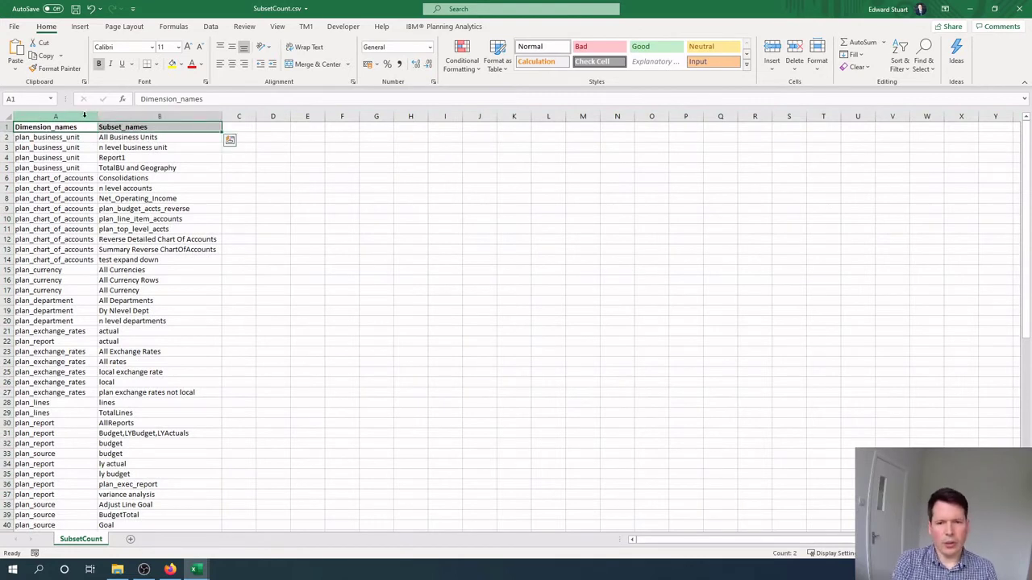
key(Down)
key(Up)
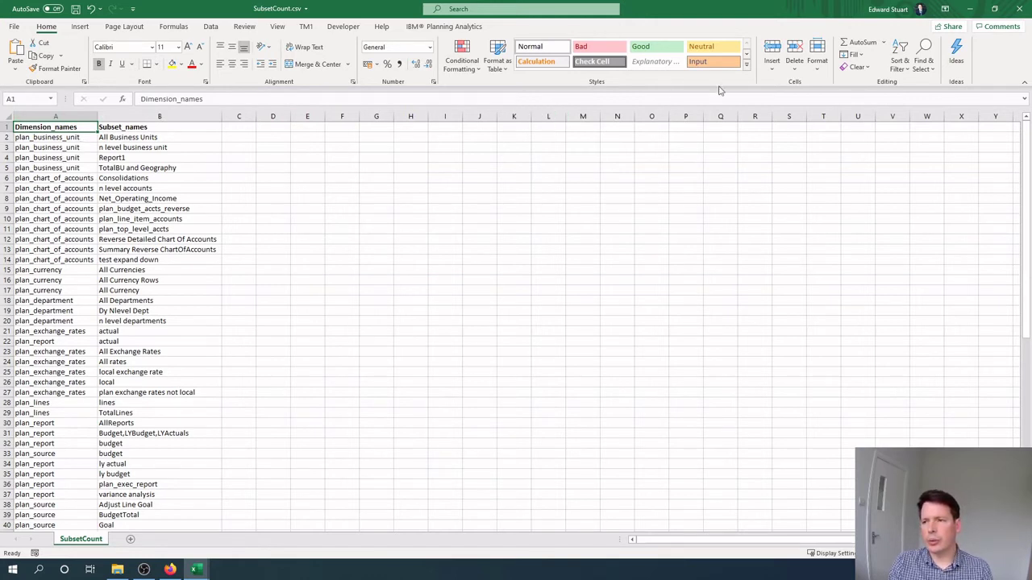
Add filters to the Dimension_names and Subset_names header row
click(899, 62)
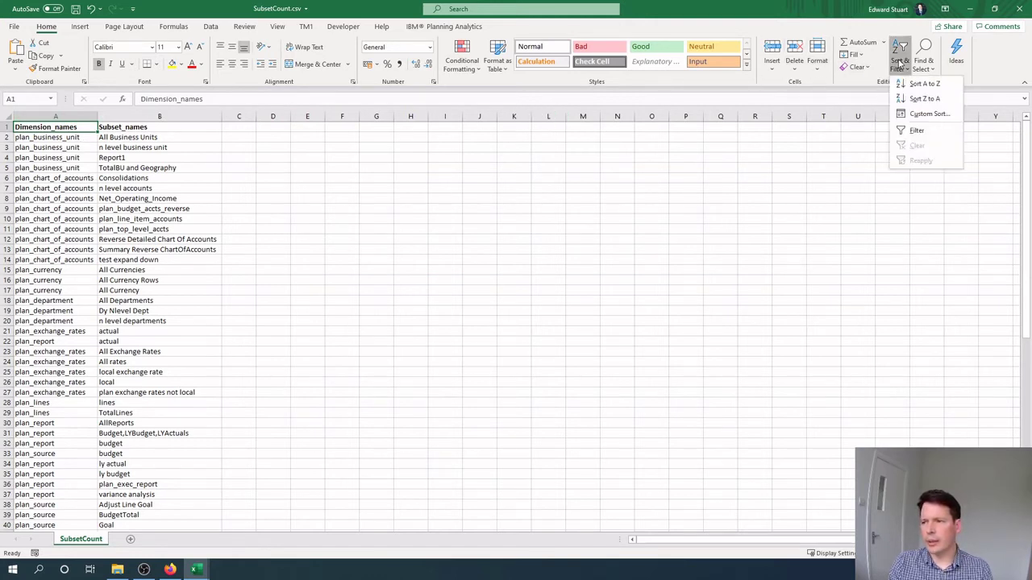
click(916, 131)
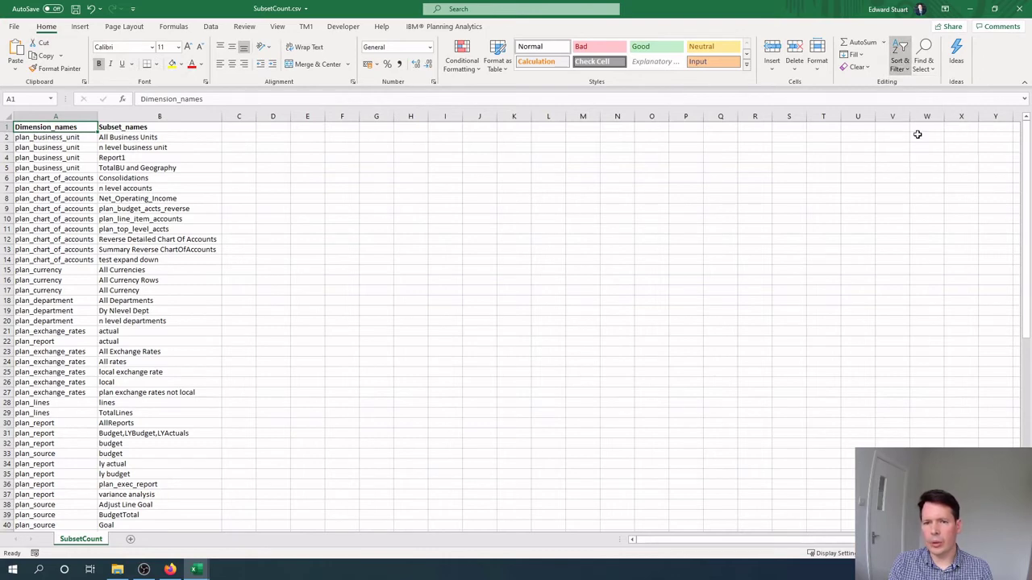
click(179, 153)
click(7, 117)
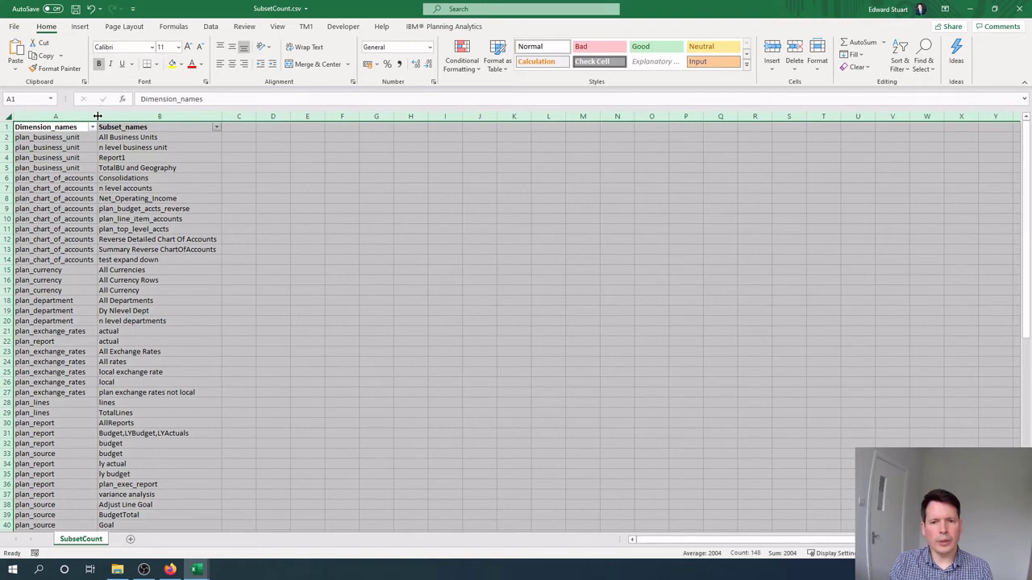
click(111, 148)
click(87, 148)
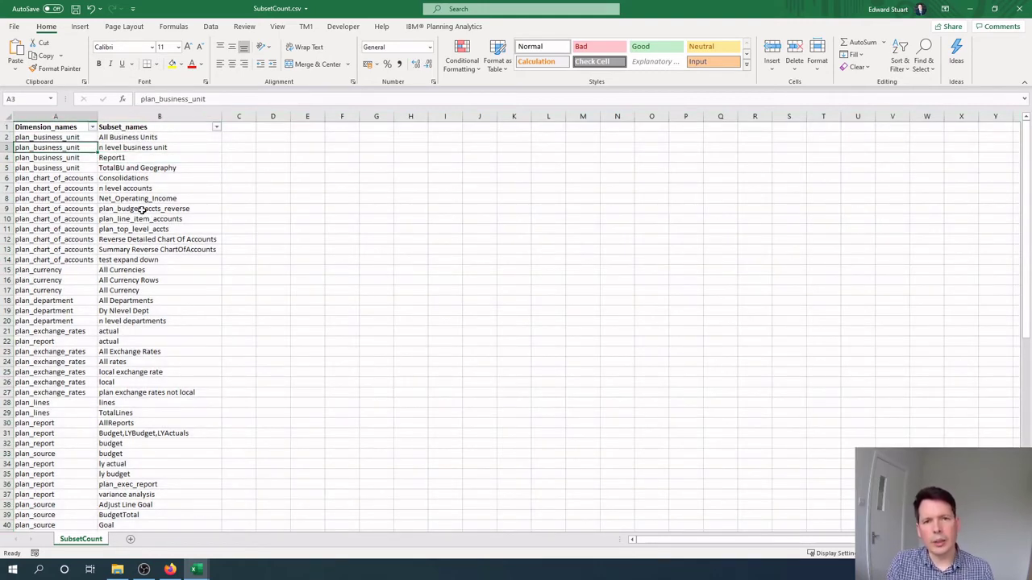
Highlight the plan_business_unit entry for the Report1 subset in yellow across both columns
click(129, 157)
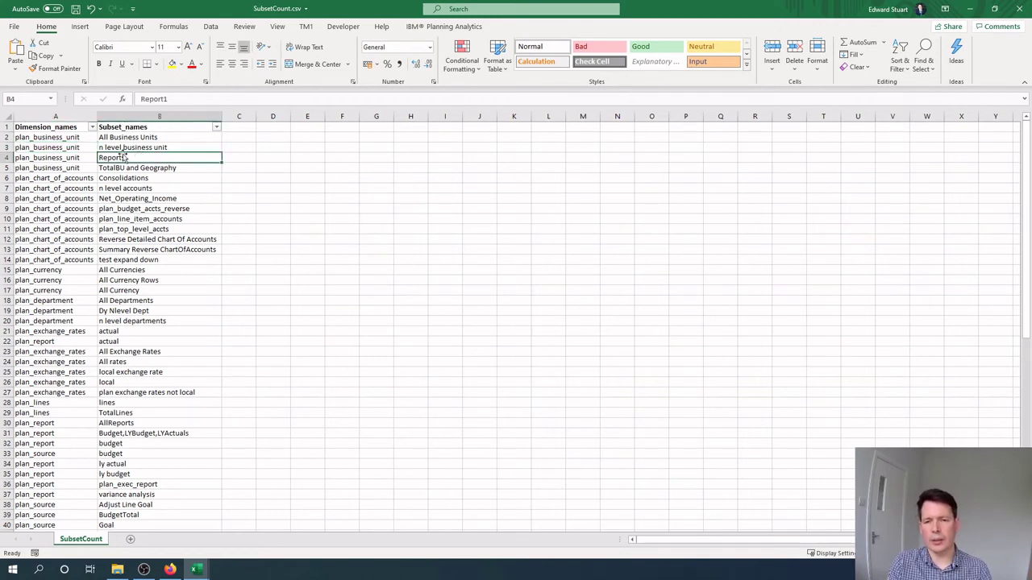
click(89, 139)
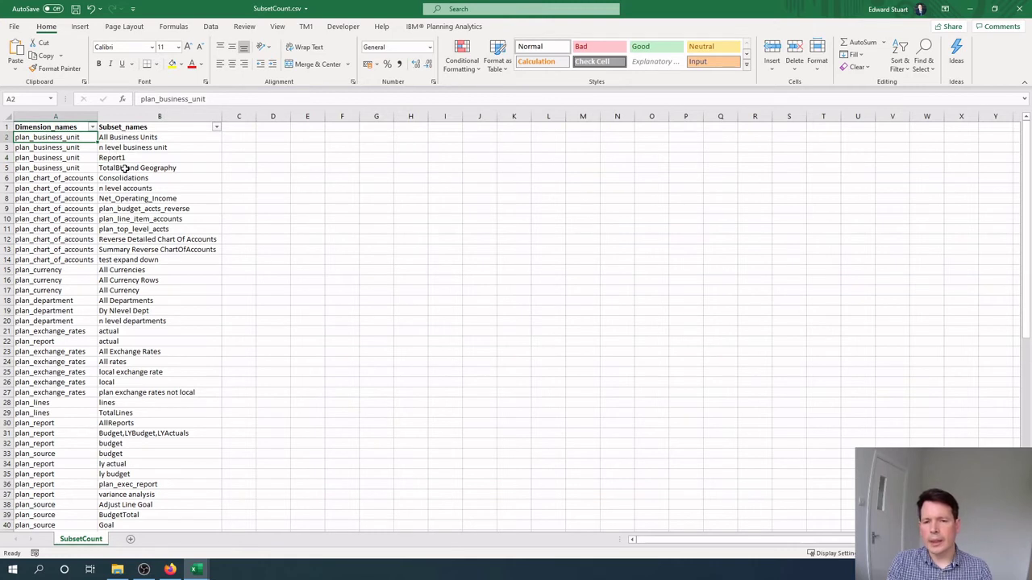
drag(70, 155, 120, 159)
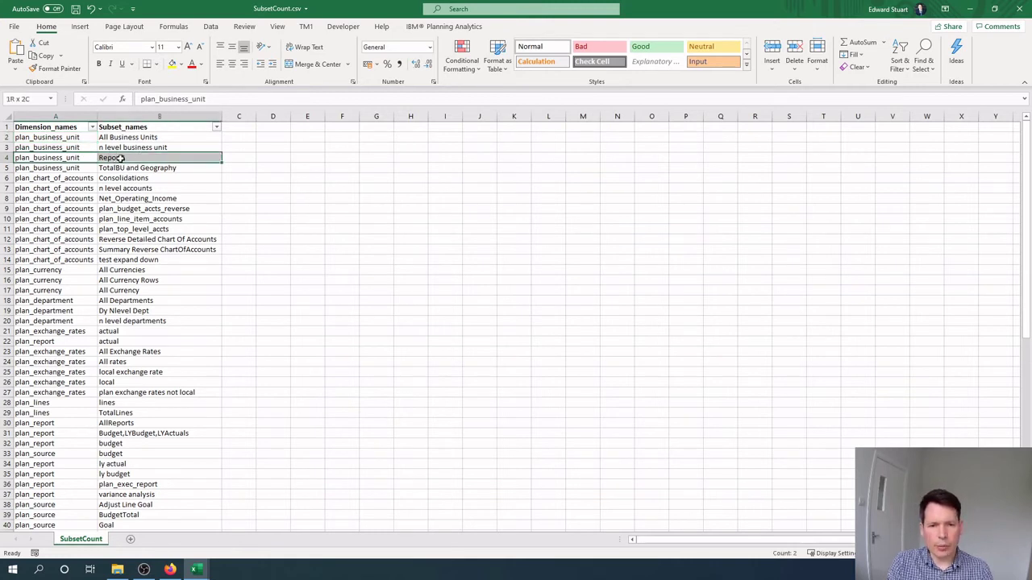
click(172, 63)
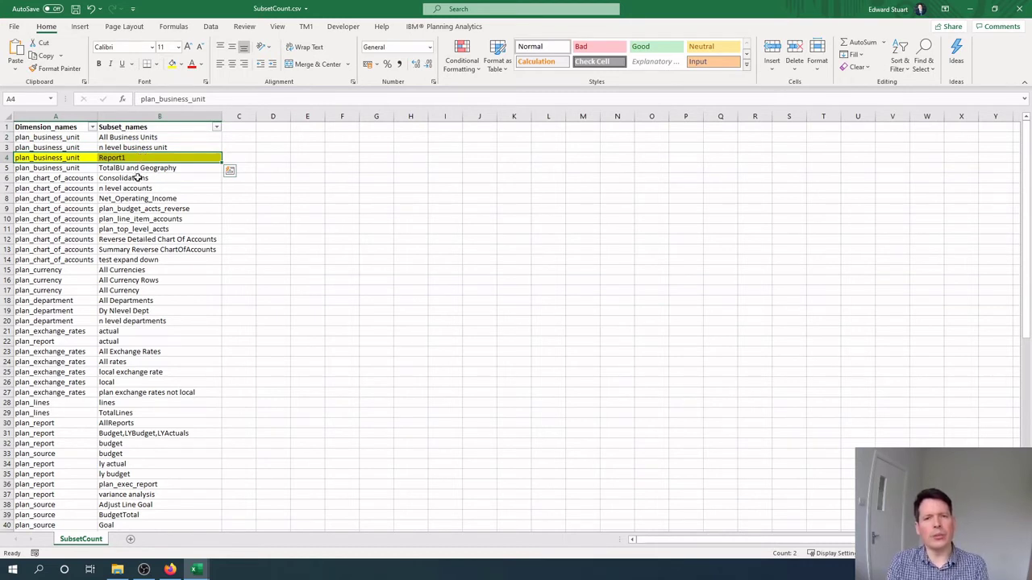
click(134, 158)
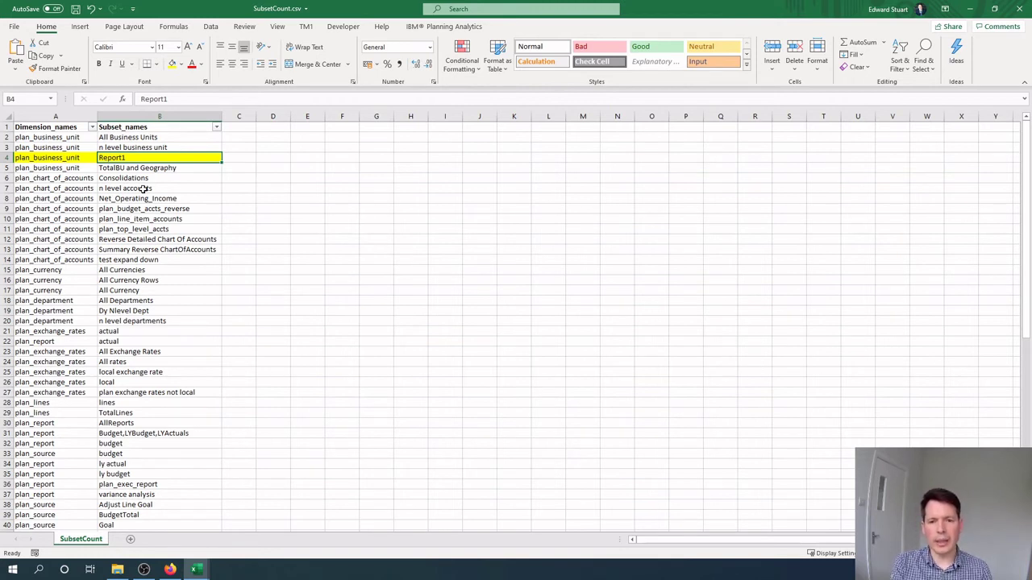
Highlight the plan_chart_of_accounts entry for the test expand down subset in yellow across both columns
key(Down)
key(Down)
key(Down)
key(Down)
key(Down)
key(Down)
key(Down)
key(Down)
key(Down)
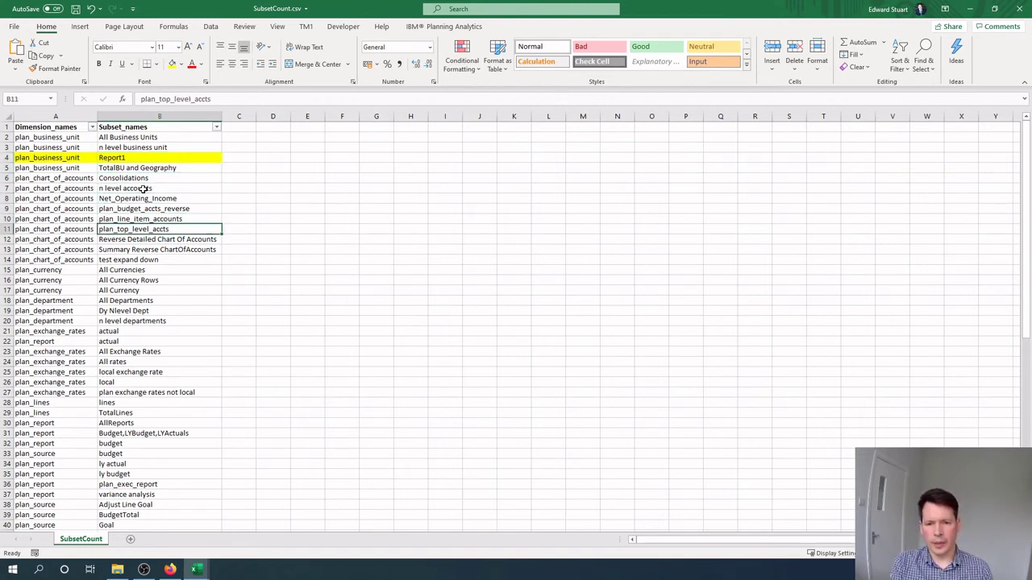
key(Down)
key(Down)
key(Down)
key(Down)
key(Down)
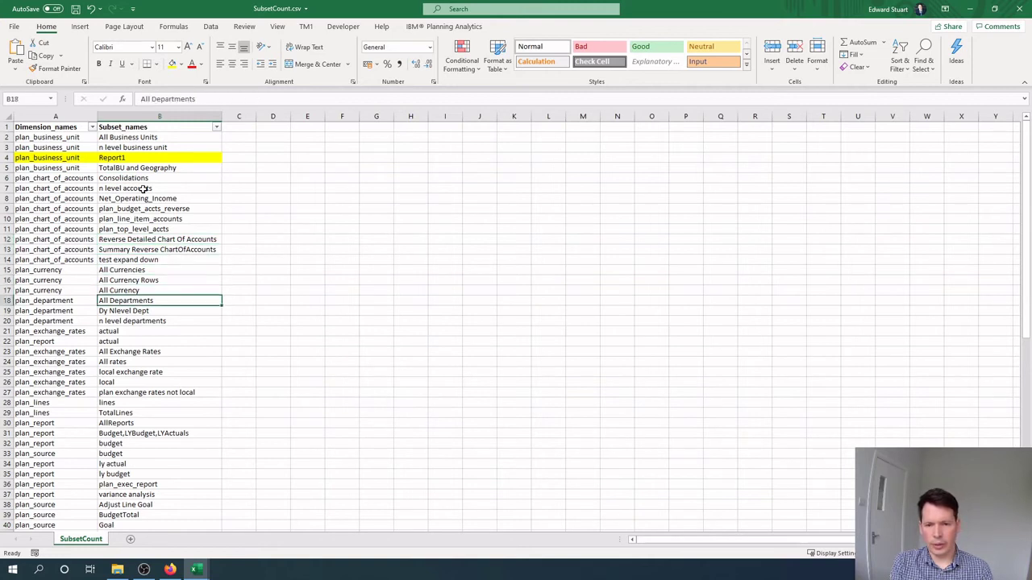
key(Up)
key(Up)
key(Up)
key(Up)
key(shift+Left)
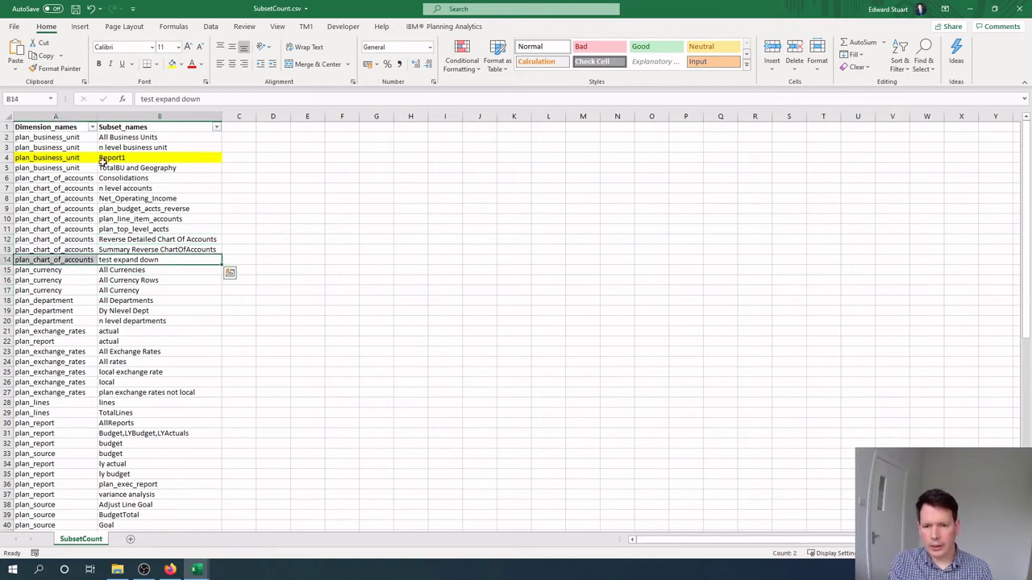
click(171, 63)
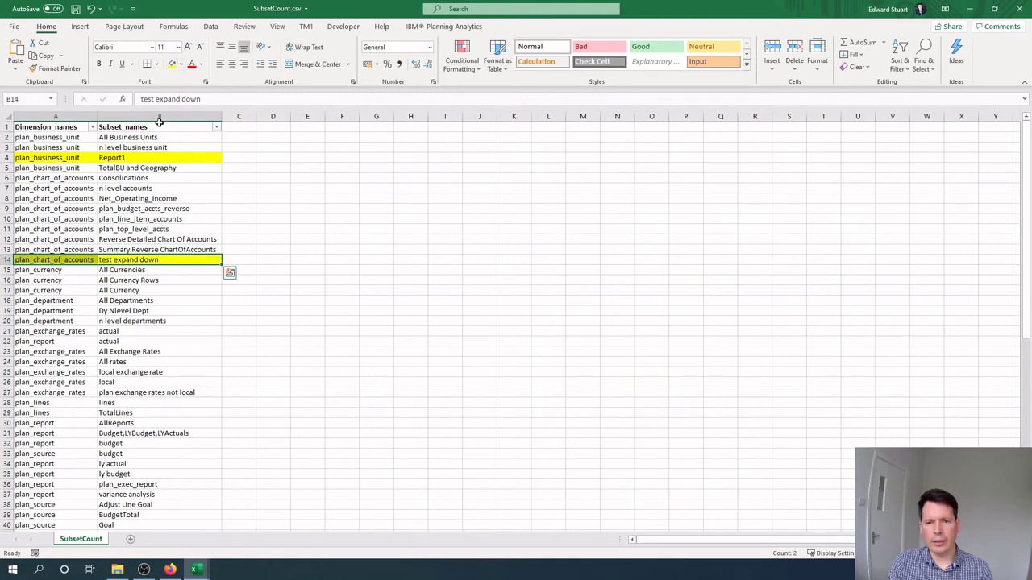
click(125, 280)
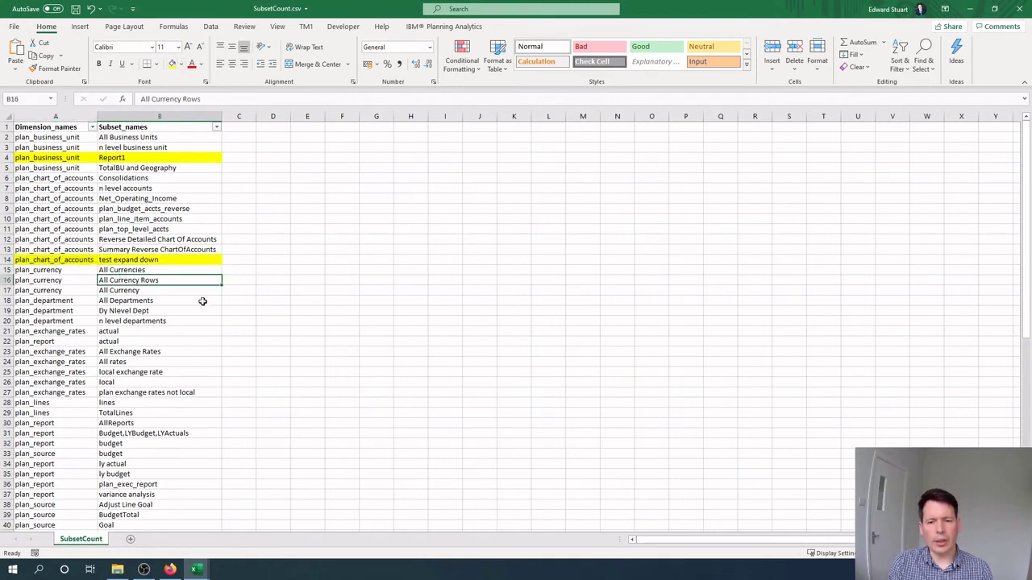
Highlight the plan_time entries for 2004 Total Year and 2004 Total in yellow across both columns
scroll(195, 296, down, 1)
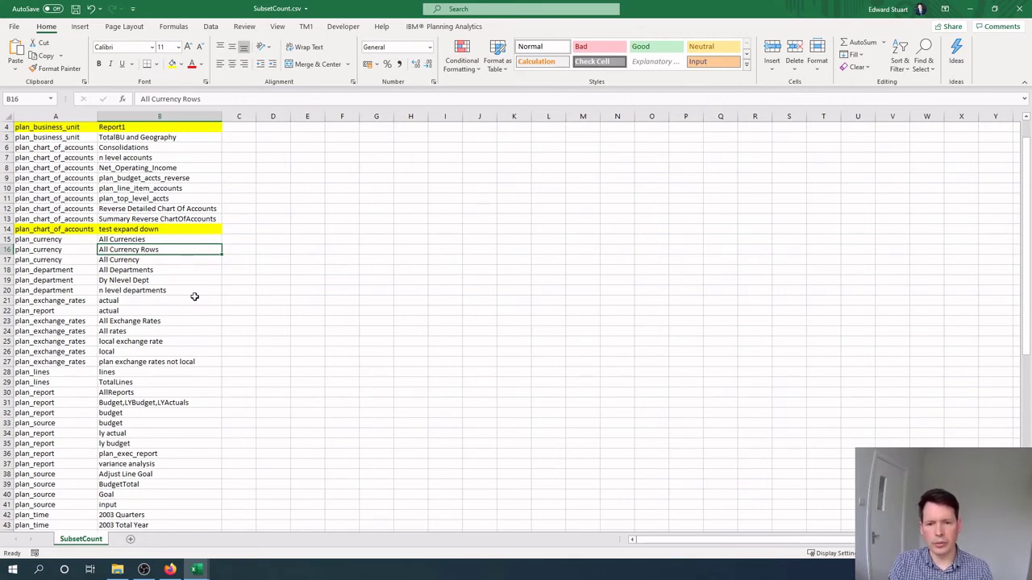
scroll(194, 297, down, 4)
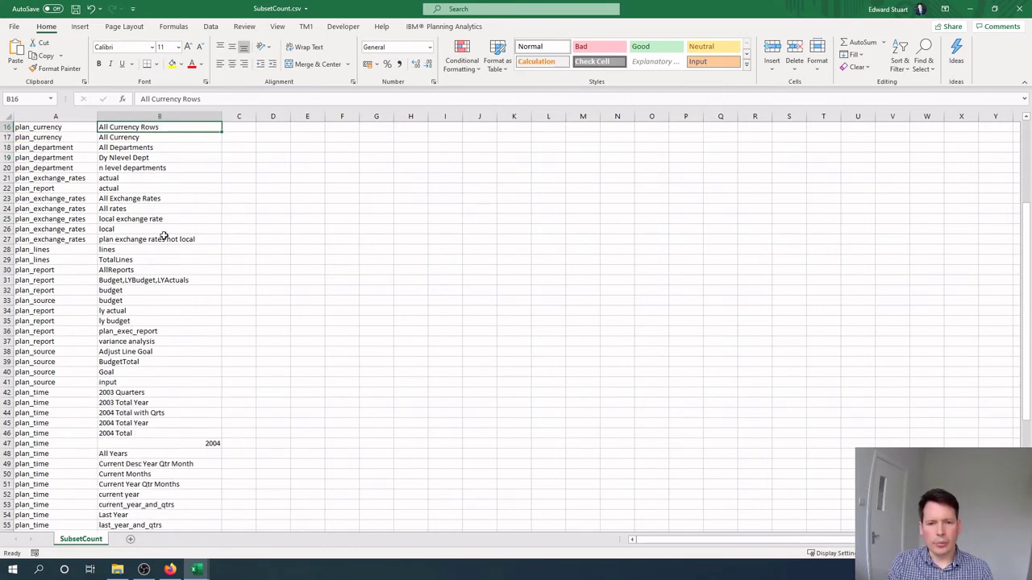
scroll(174, 272, down, 2)
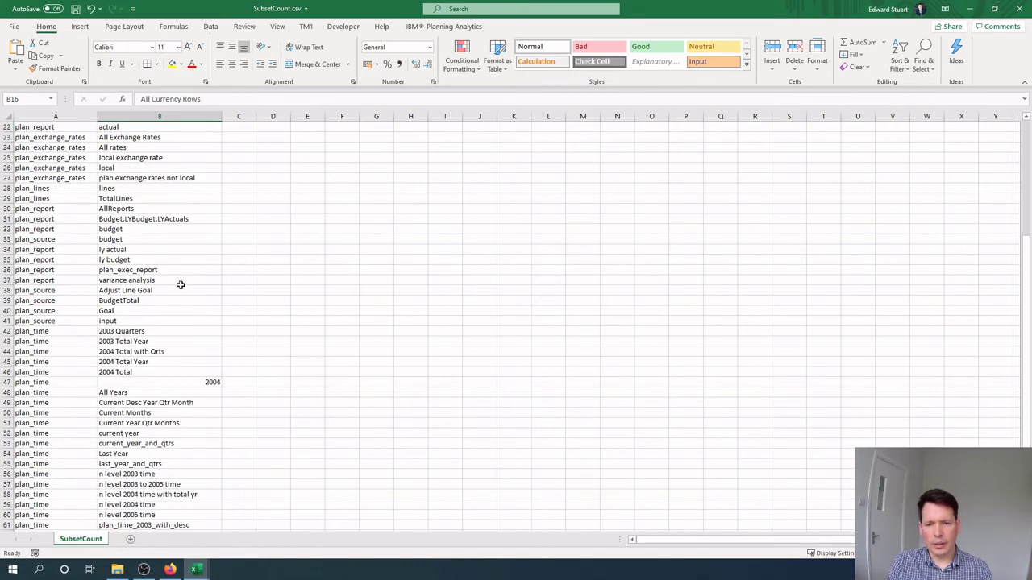
scroll(181, 285, down, 2)
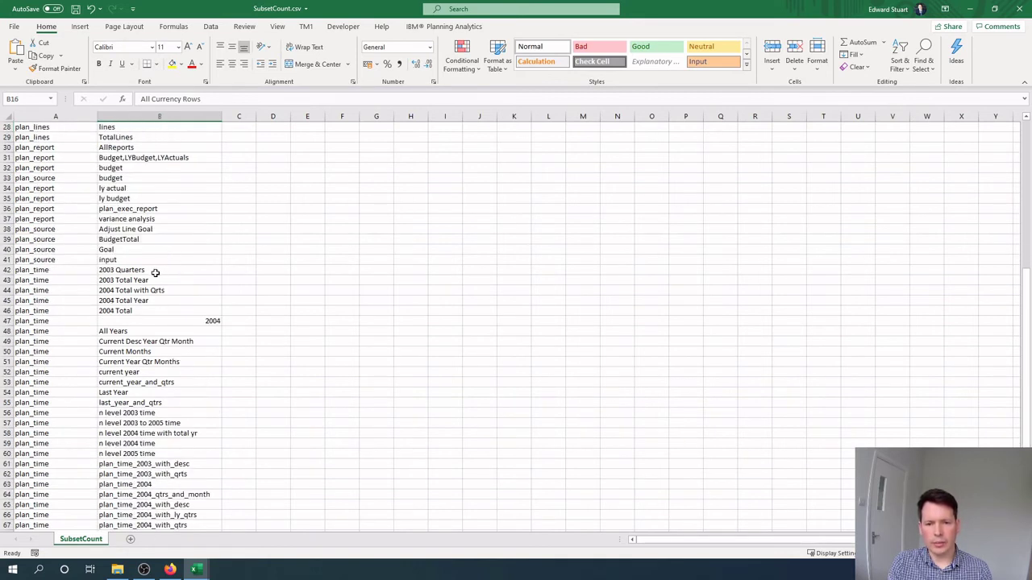
drag(155, 271, 155, 320)
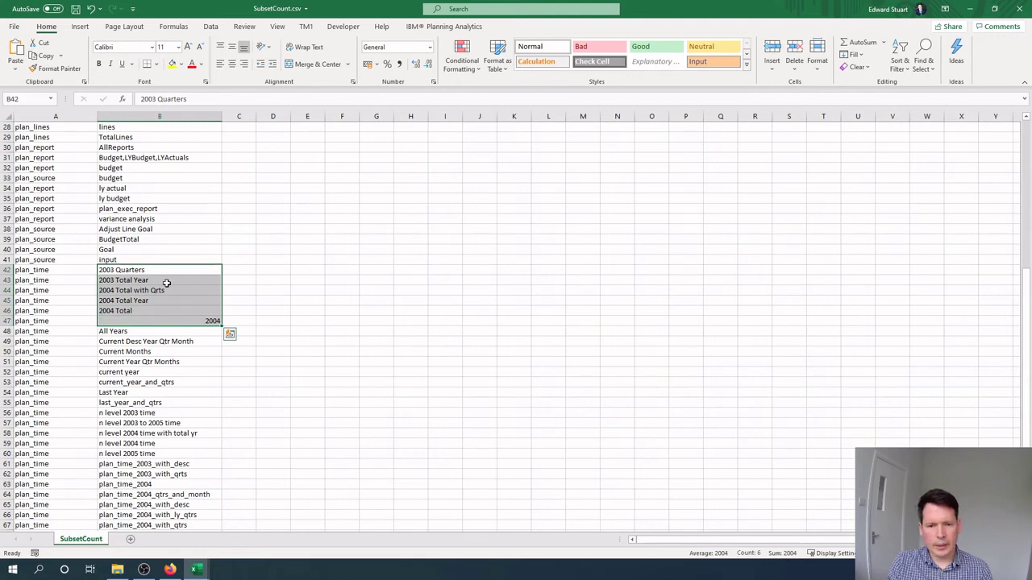
scroll(166, 282, down, 2)
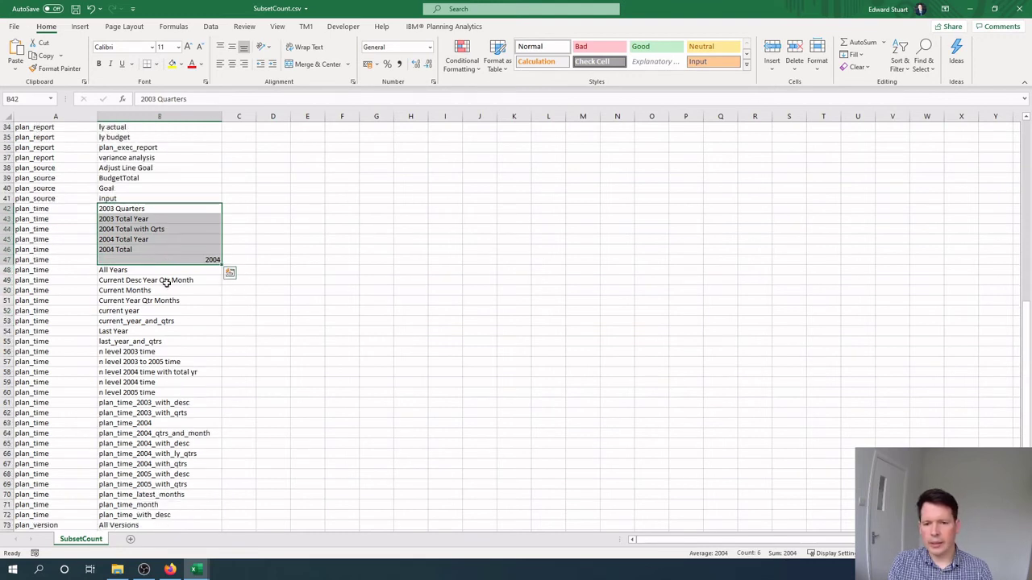
drag(151, 239, 156, 250)
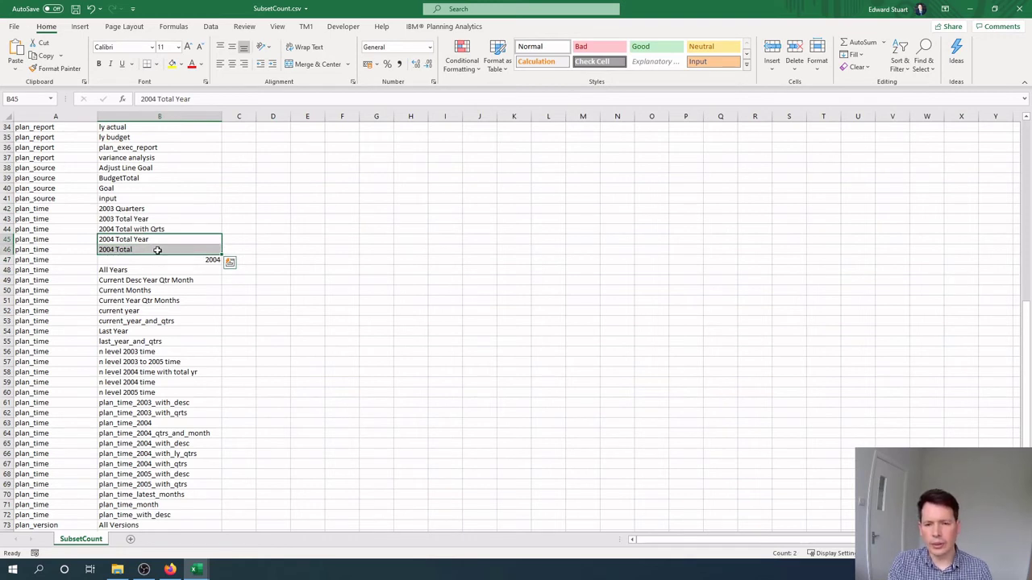
key(shift+Left)
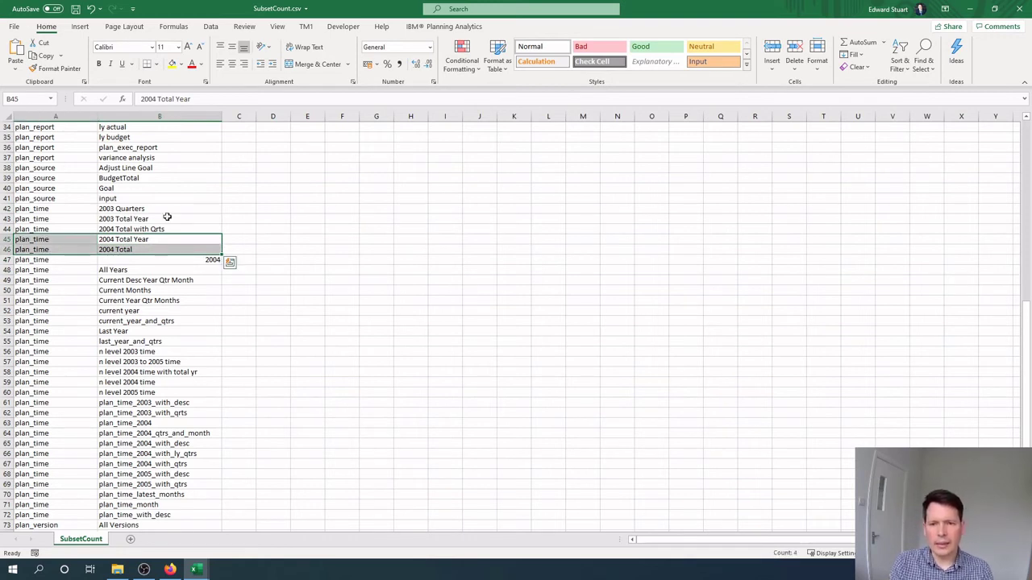
click(170, 66)
click(137, 262)
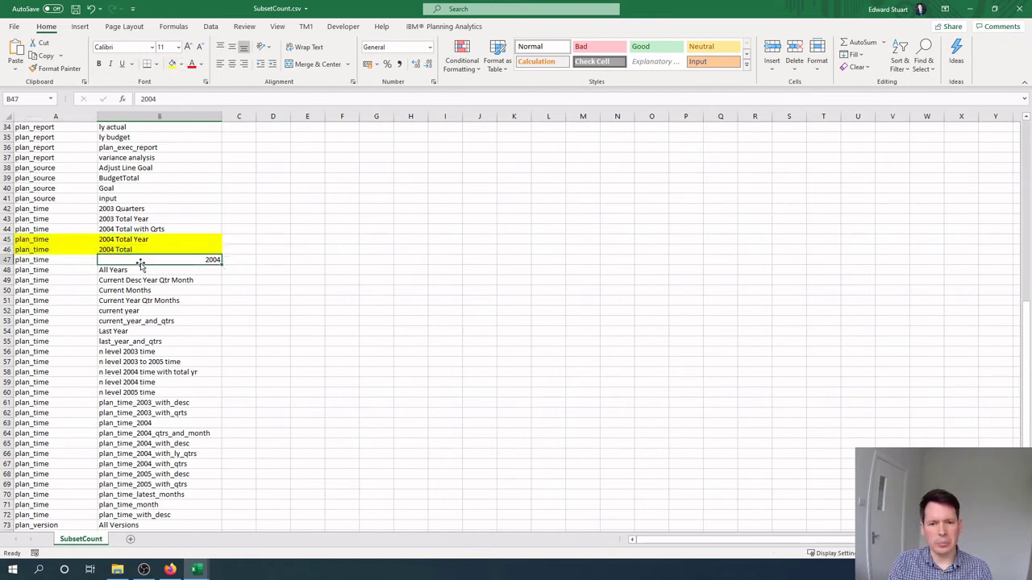
Highlight the plan_time entries from n level 2003 time through plan_time_2005_with_qrtrs in yellow across both columns
scroll(146, 264, down, 1)
scroll(146, 264, down, 1)
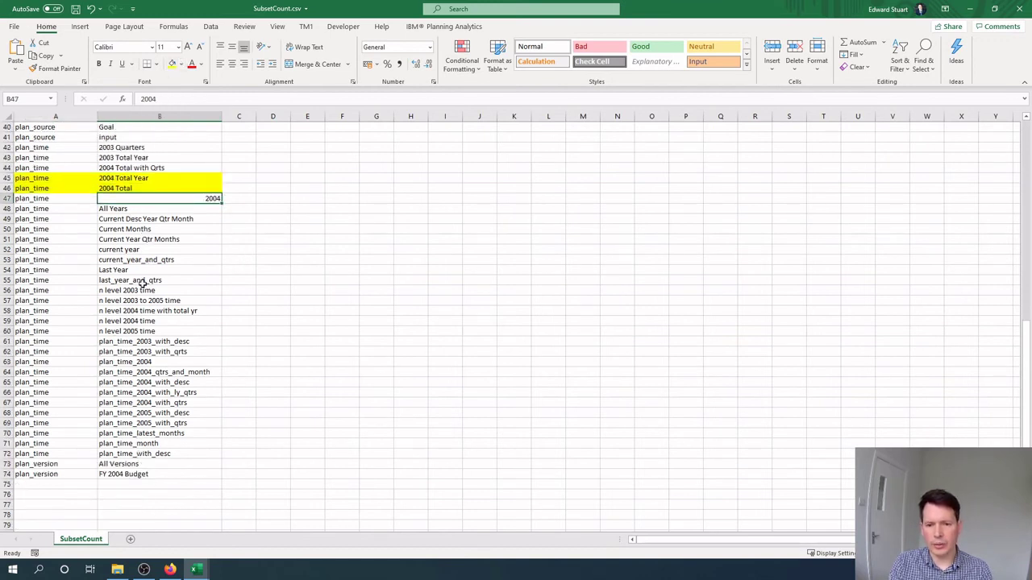
scroll(127, 317, down, 1)
drag(137, 262, 74, 393)
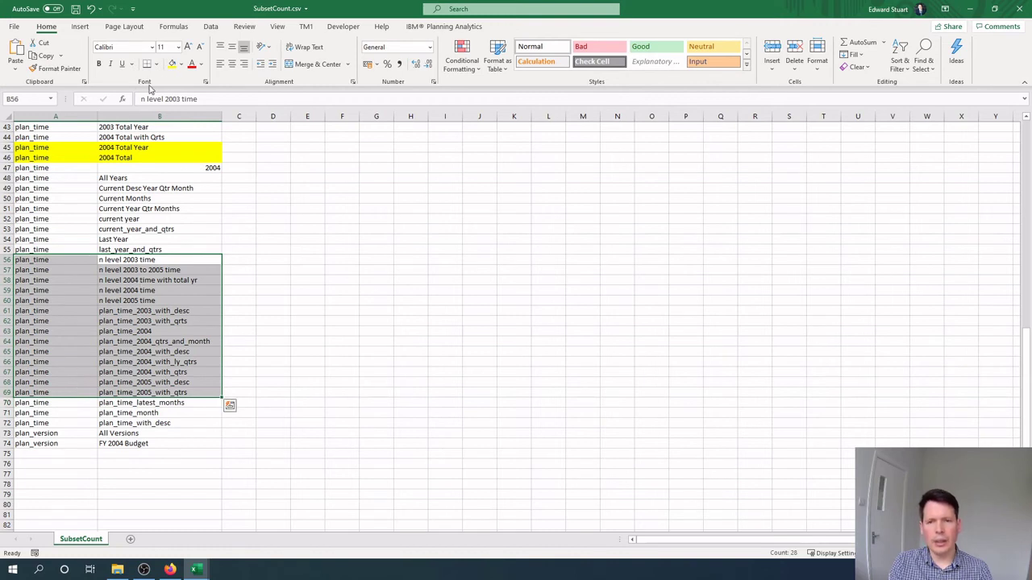
click(172, 63)
click(131, 280)
click(73, 279)
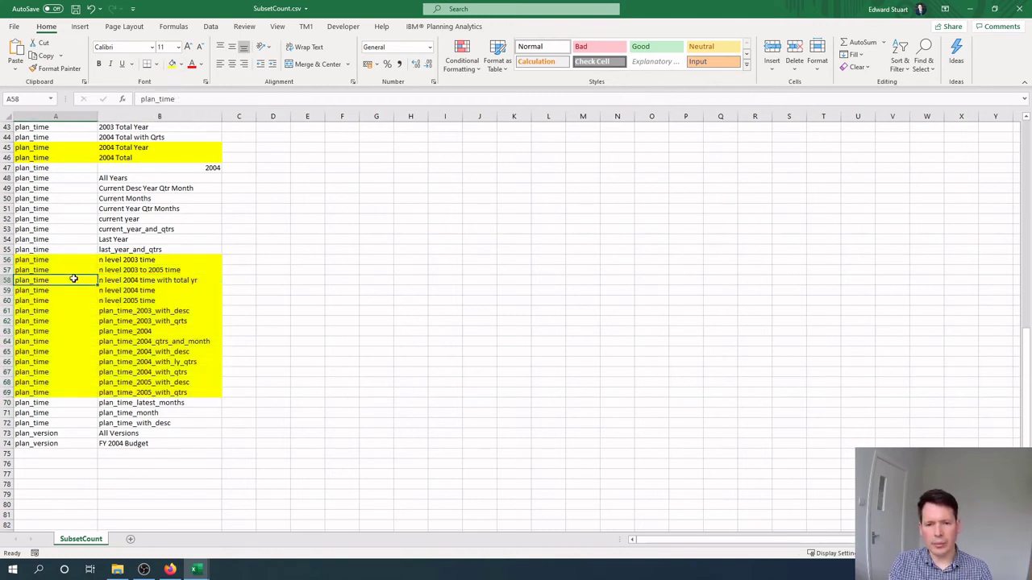
click(192, 259)
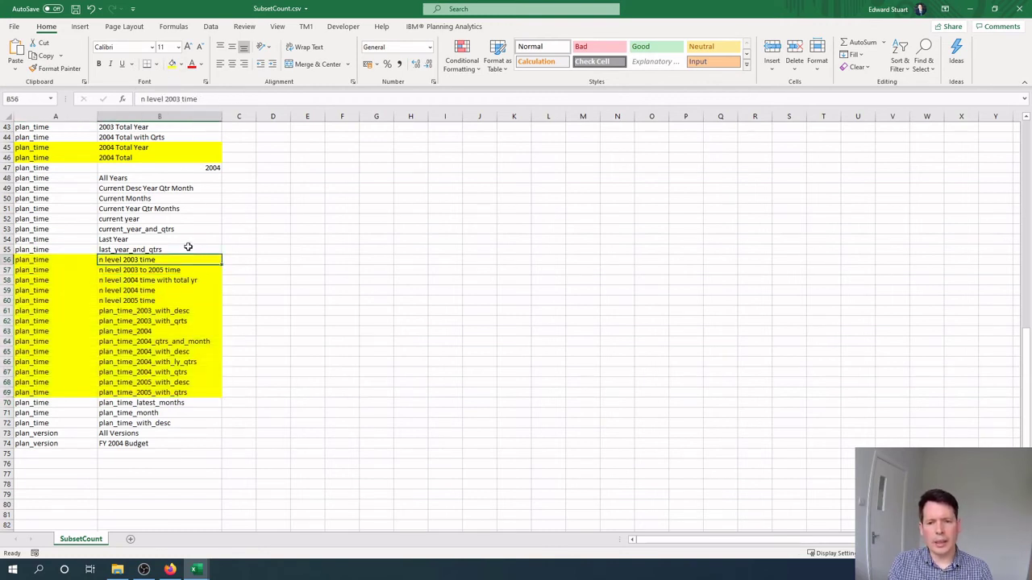
Review the highlighted plan_time subsets, along with the business unit, chart of accounts and currency subsets at the start of the list
click(187, 247)
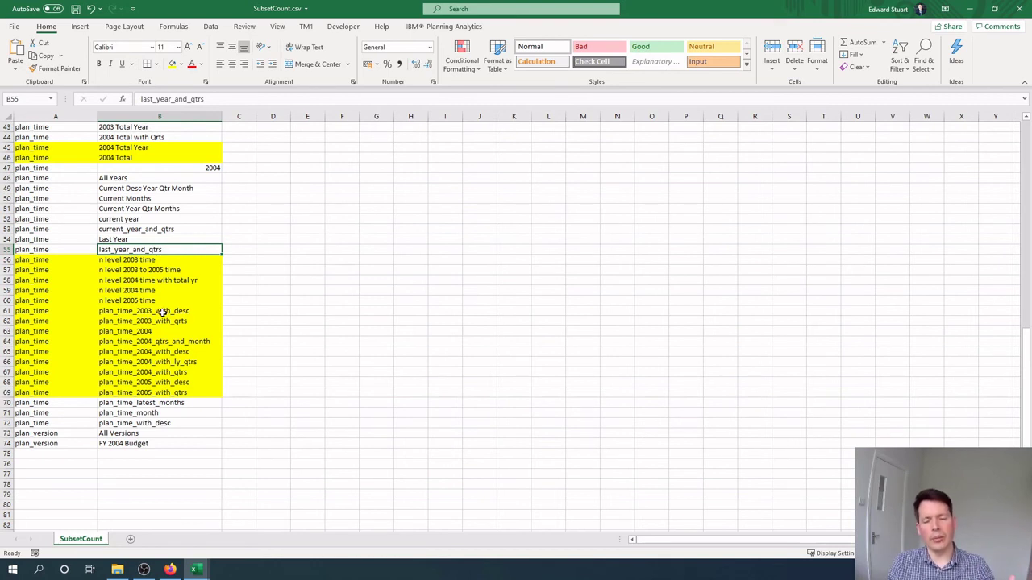
click(158, 262)
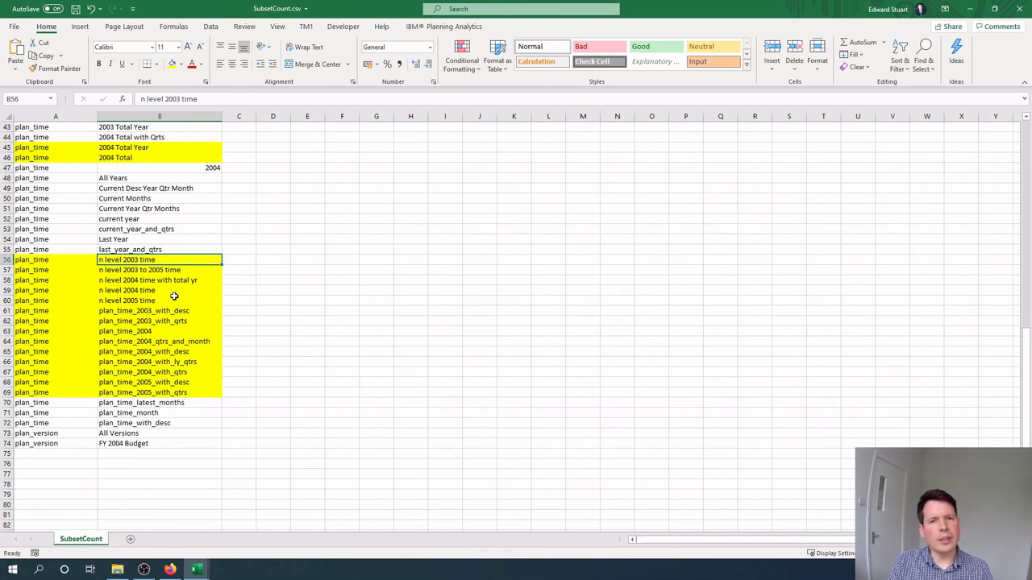
scroll(170, 300, down, 1)
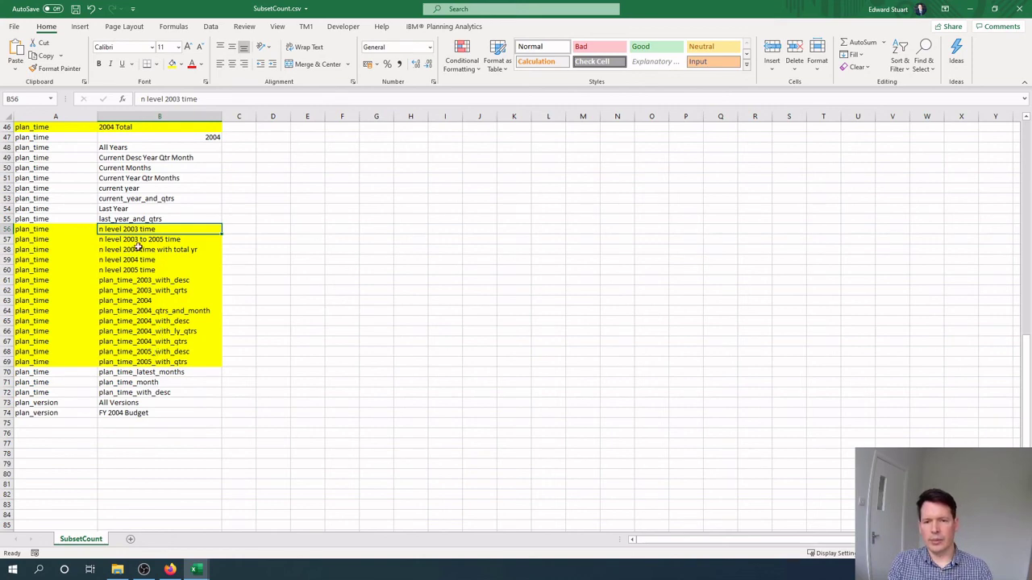
scroll(151, 290, up, 7)
scroll(151, 291, up, 8)
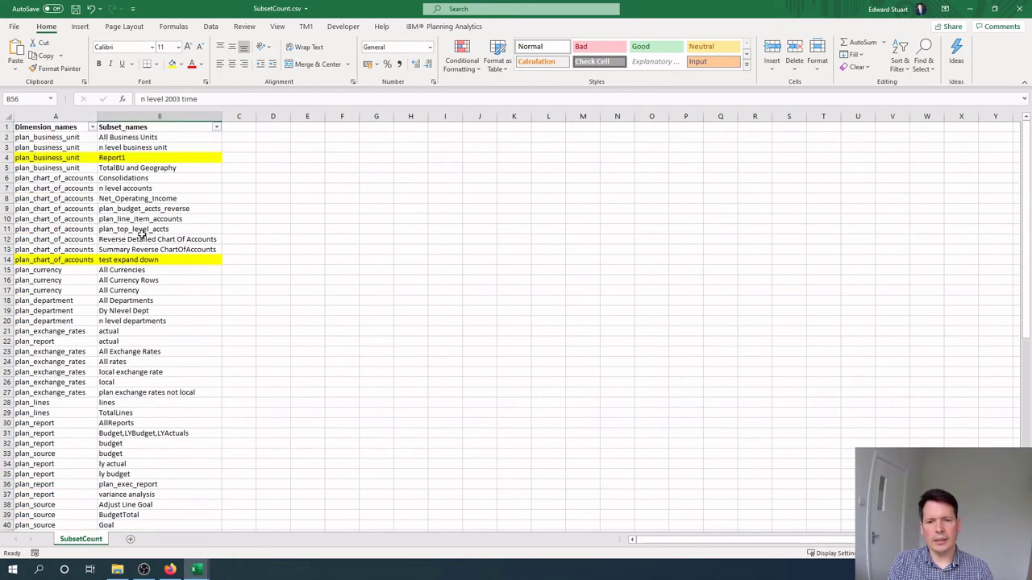
click(138, 221)
click(156, 279)
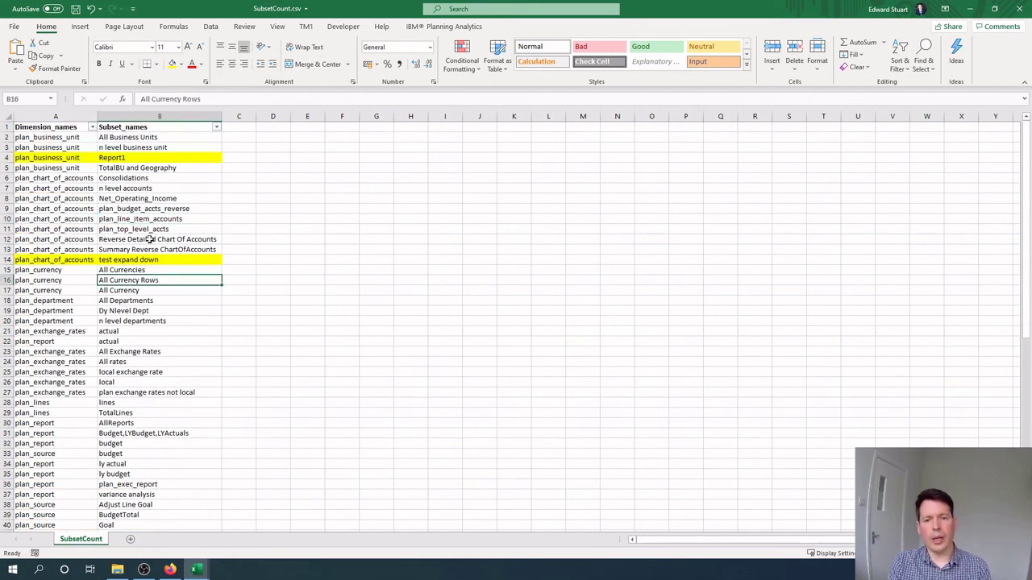
click(150, 235)
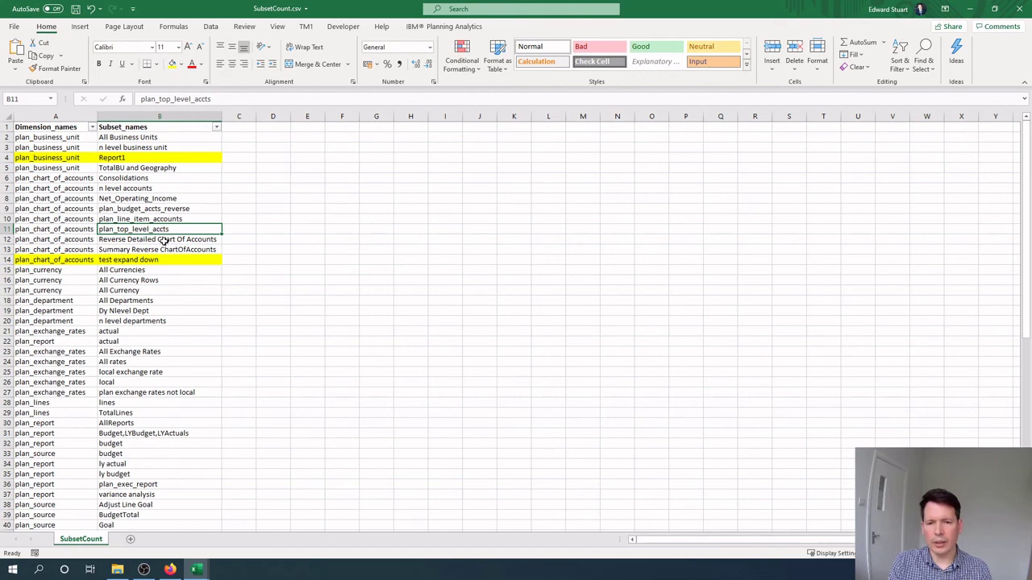
Switch to the Turbo Integrator window for the SubsetExport process and examine the beginning of its Prolog script
key(alt+Tab)
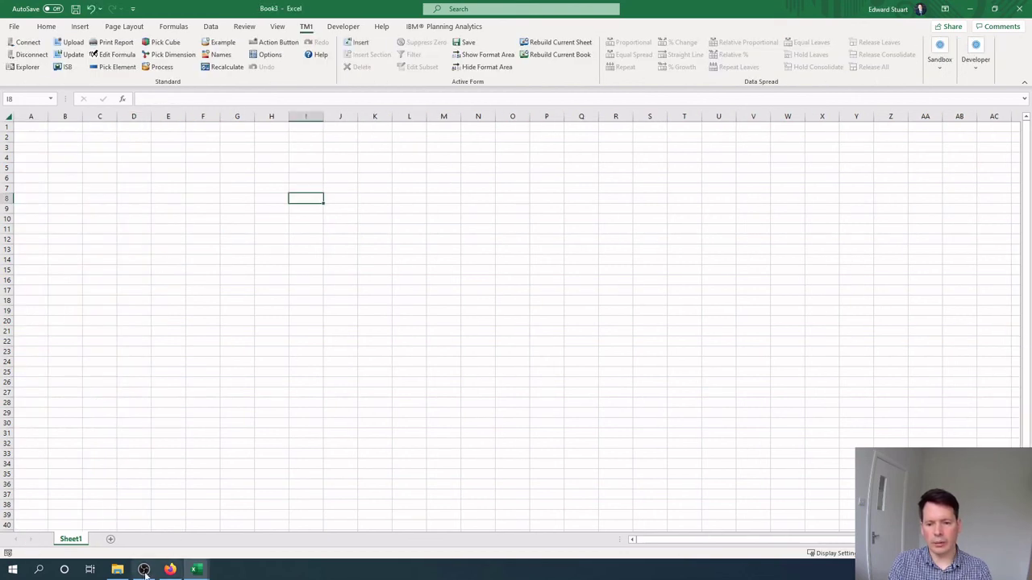
mouse_move(198, 568)
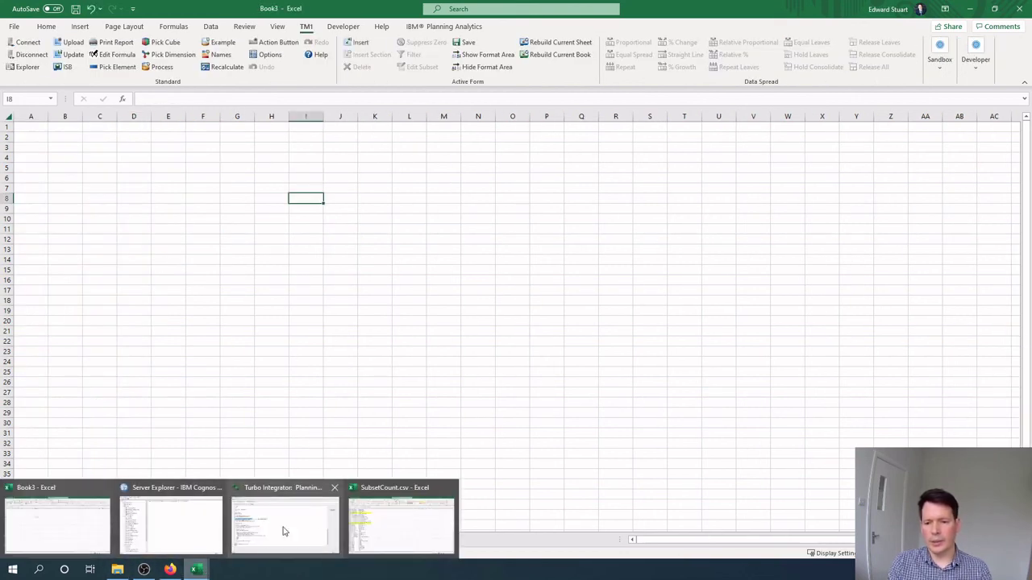
click(315, 534)
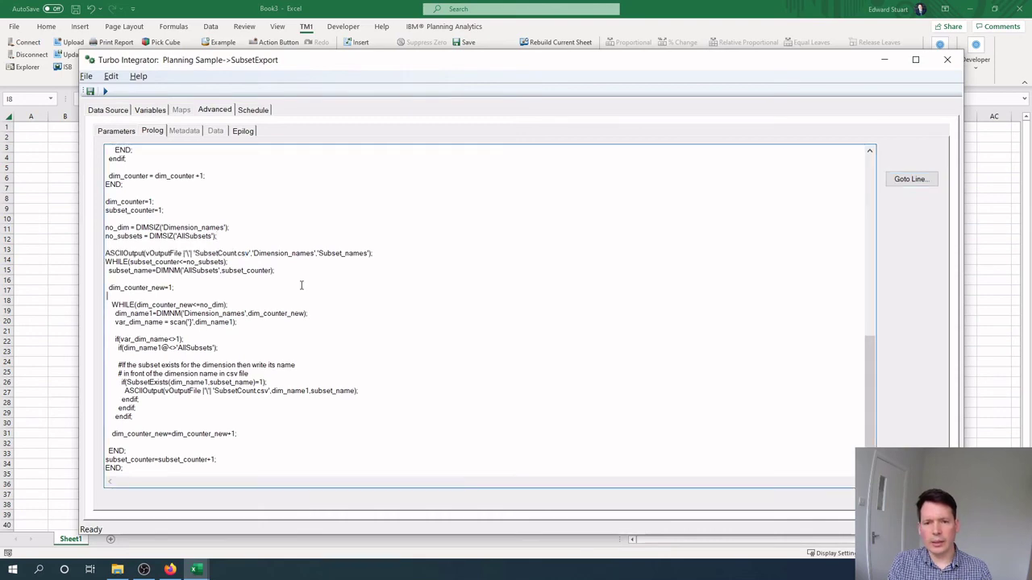
scroll(302, 285, up, 15)
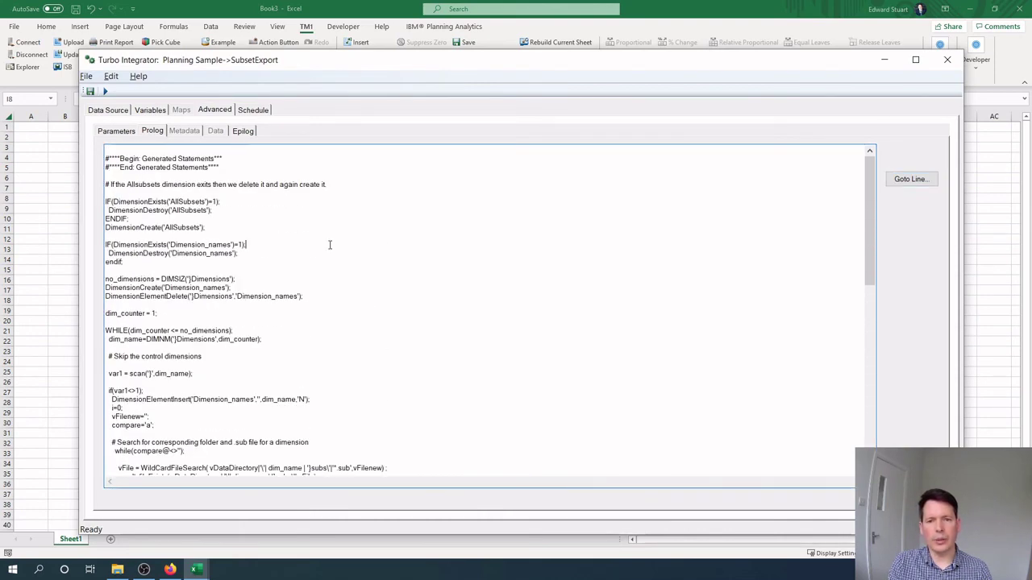